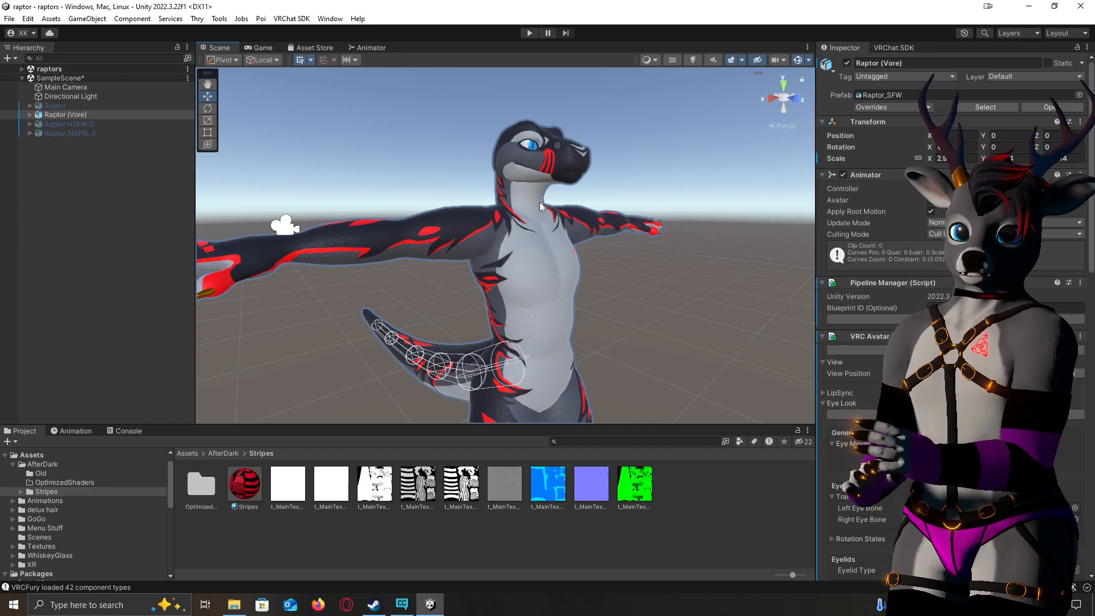
Review the raptor project's installed and latest package versions in VRChat Creator Companion, and return to Unity
click(406, 607)
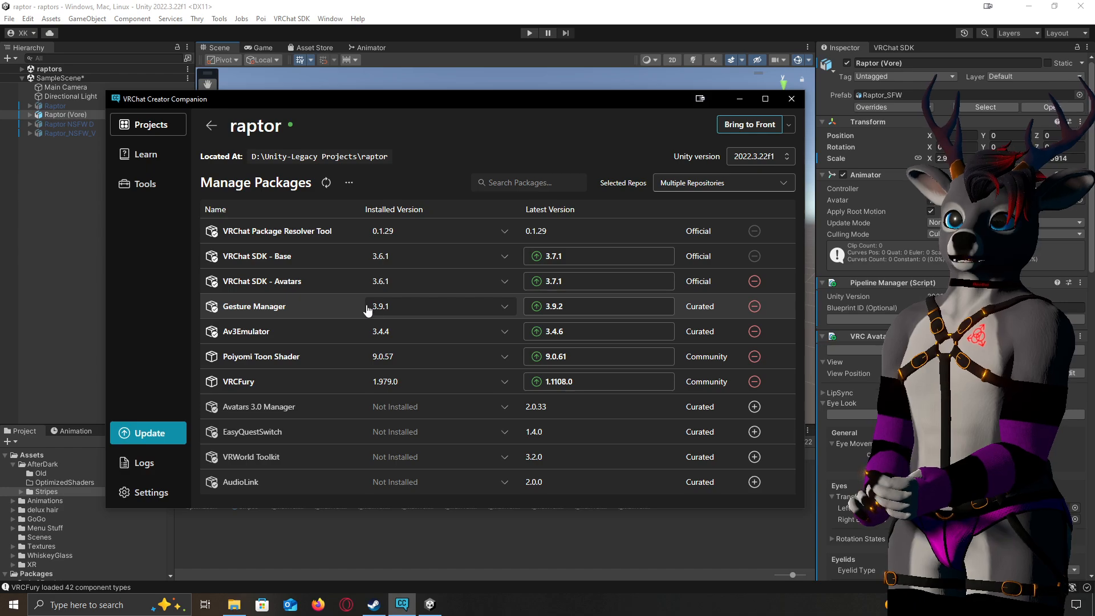
click(494, 27)
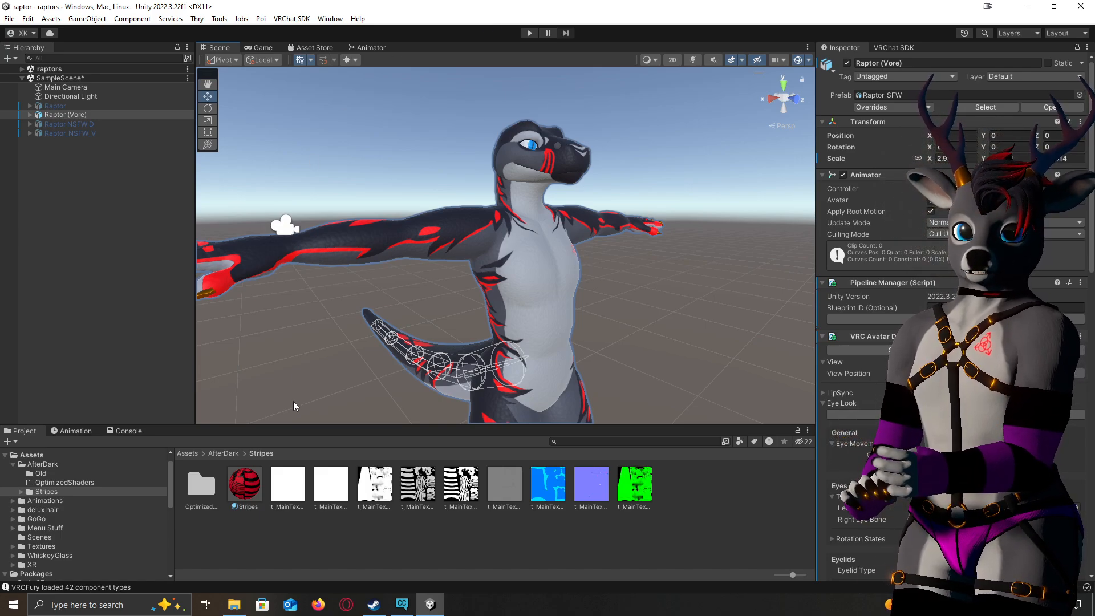
Open the AfterDark assets folder and locate the RaptorAfterDark Unity package in the EUFiles folder on disk
click(228, 452)
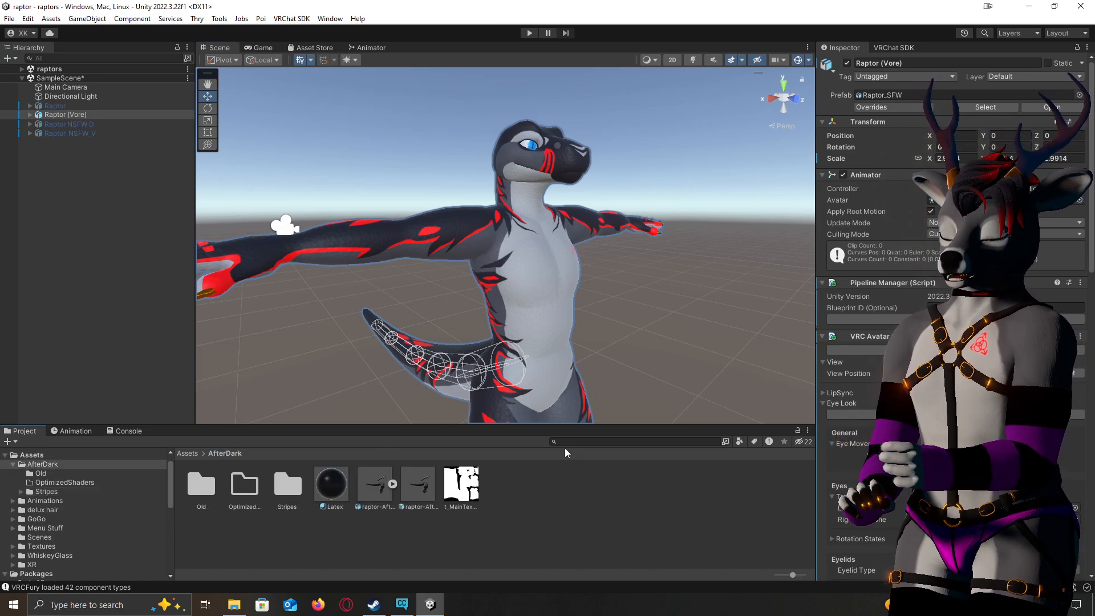
click(234, 605)
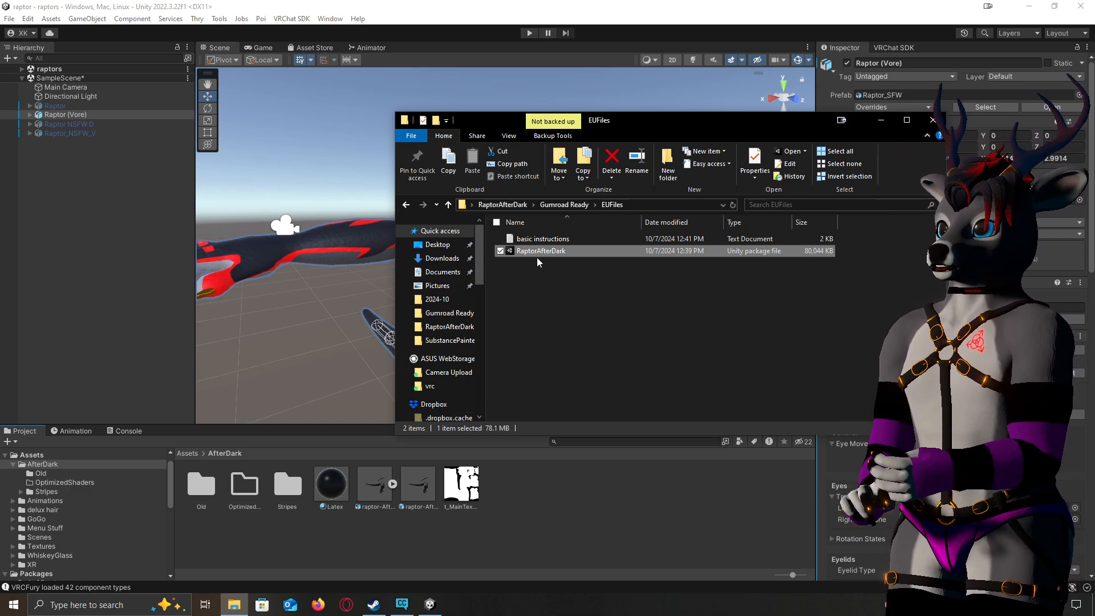
drag(536, 254, 563, 281)
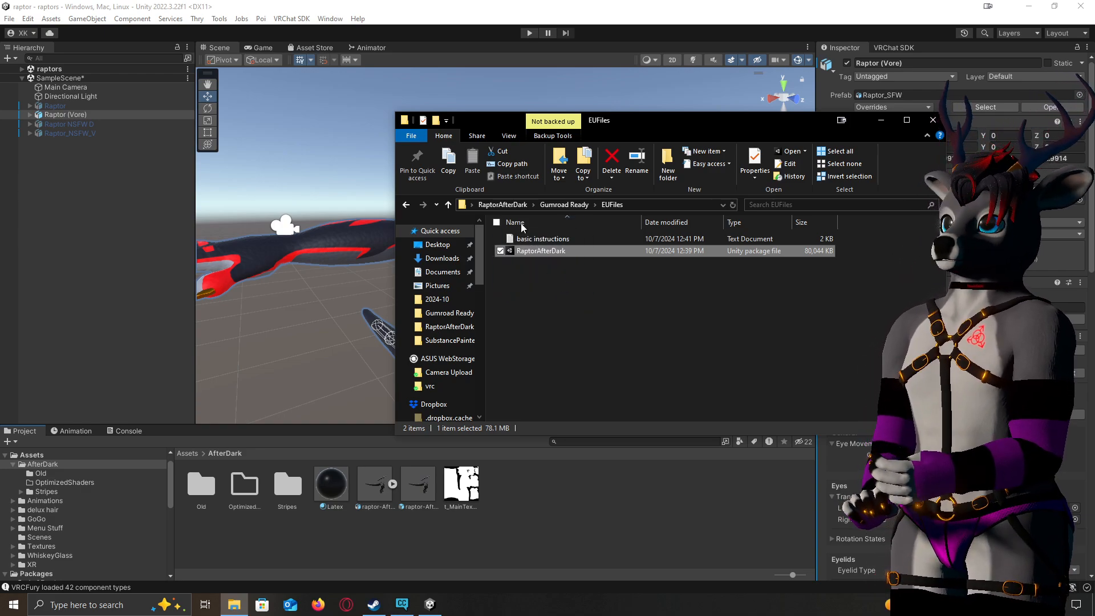
click(461, 19)
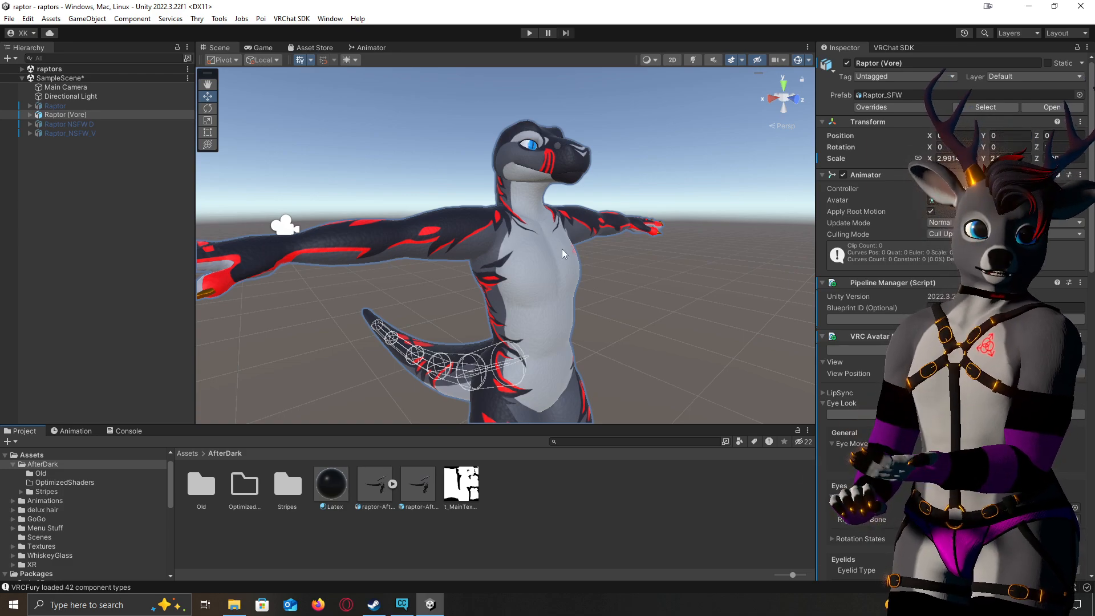
click(233, 605)
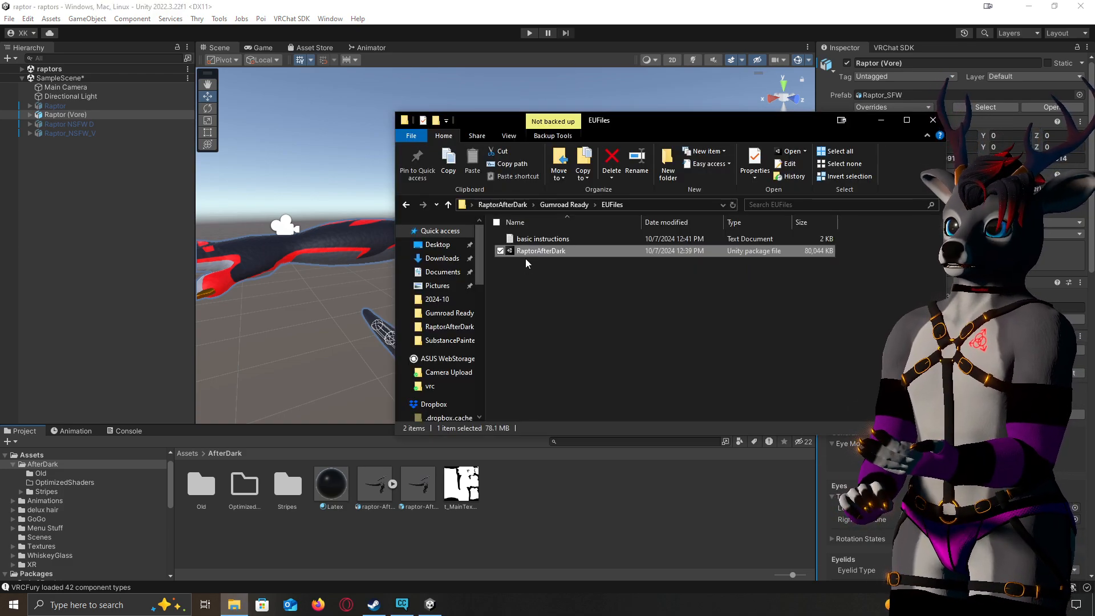
drag(525, 253, 550, 329)
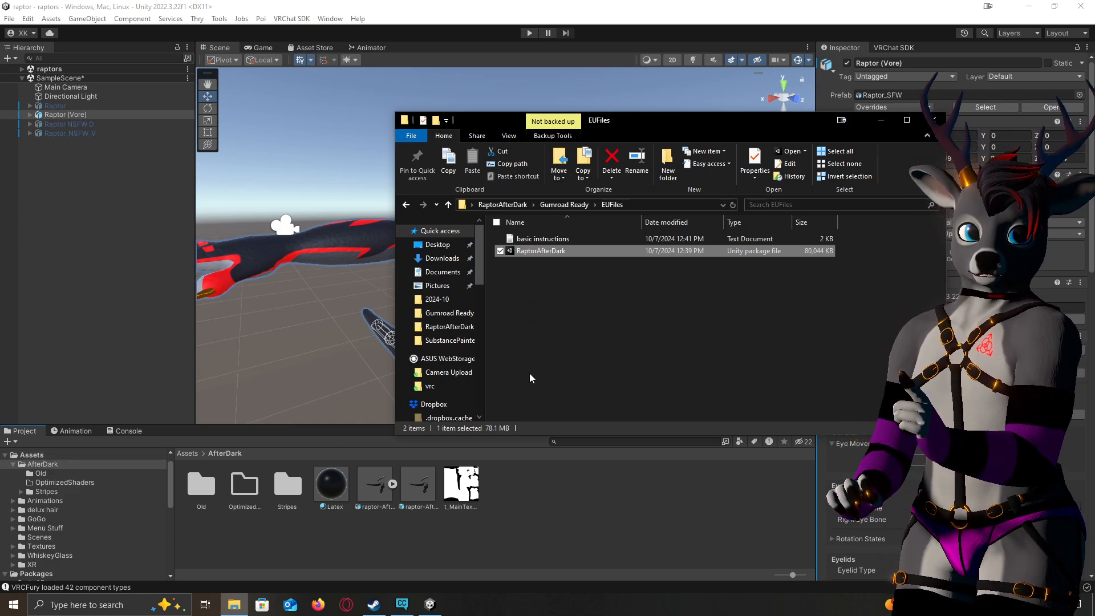
click(687, 11)
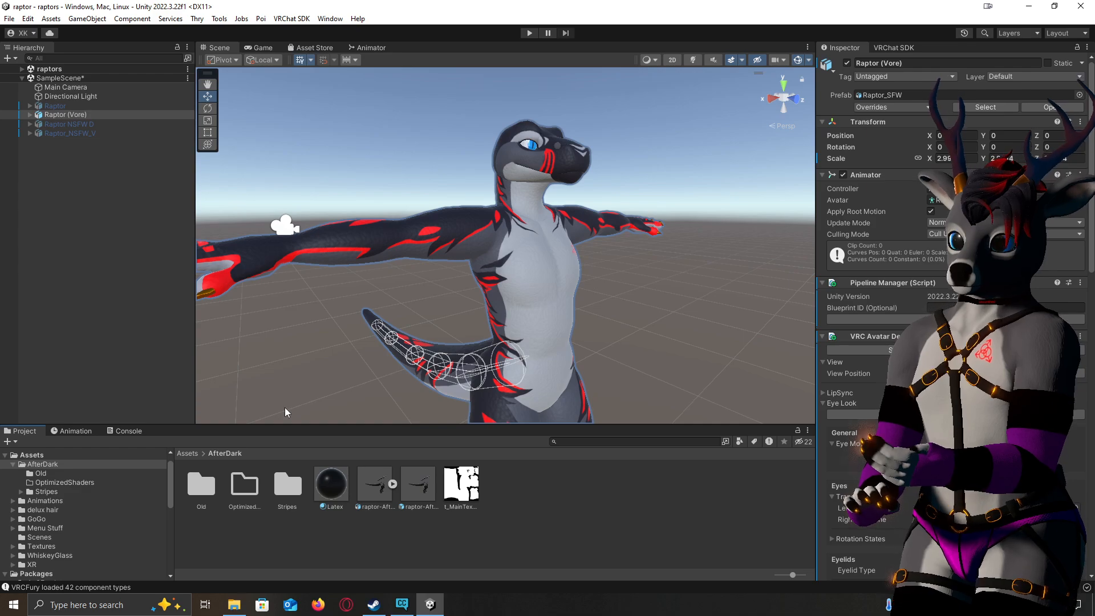
Add the raptor-AfterDark prefab as a child of the Raptor (Vore) avatar in the scene
click(30, 115)
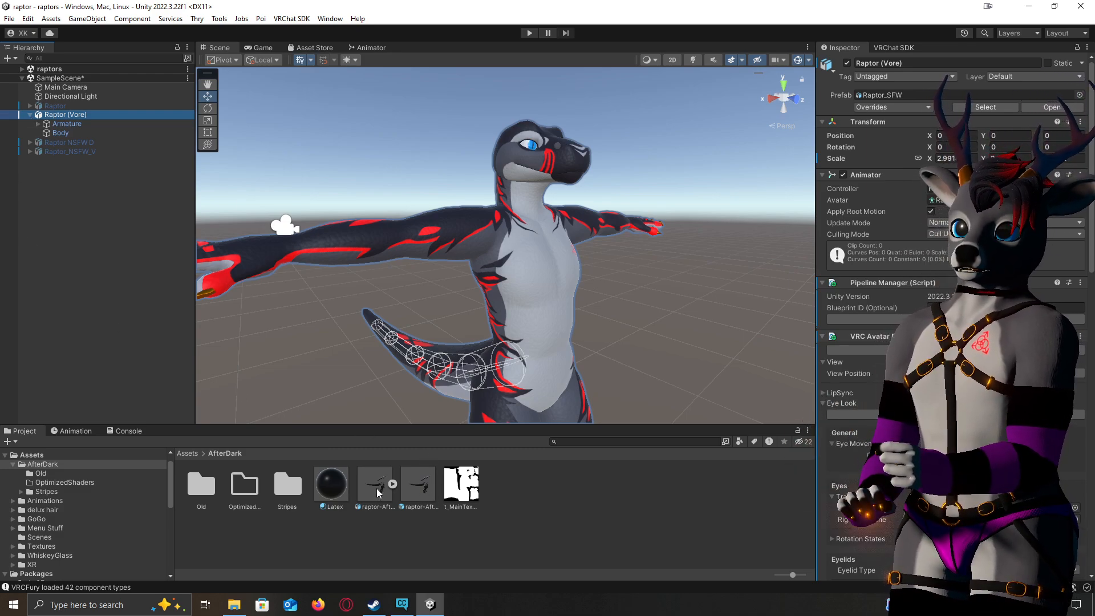
click(421, 487)
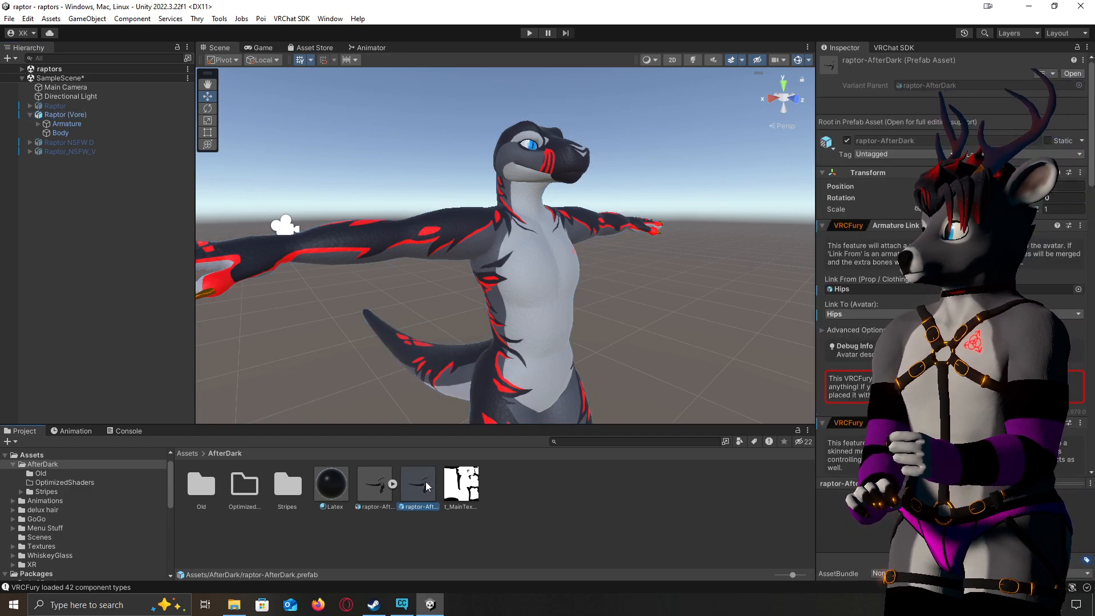
drag(426, 487, 10, 121)
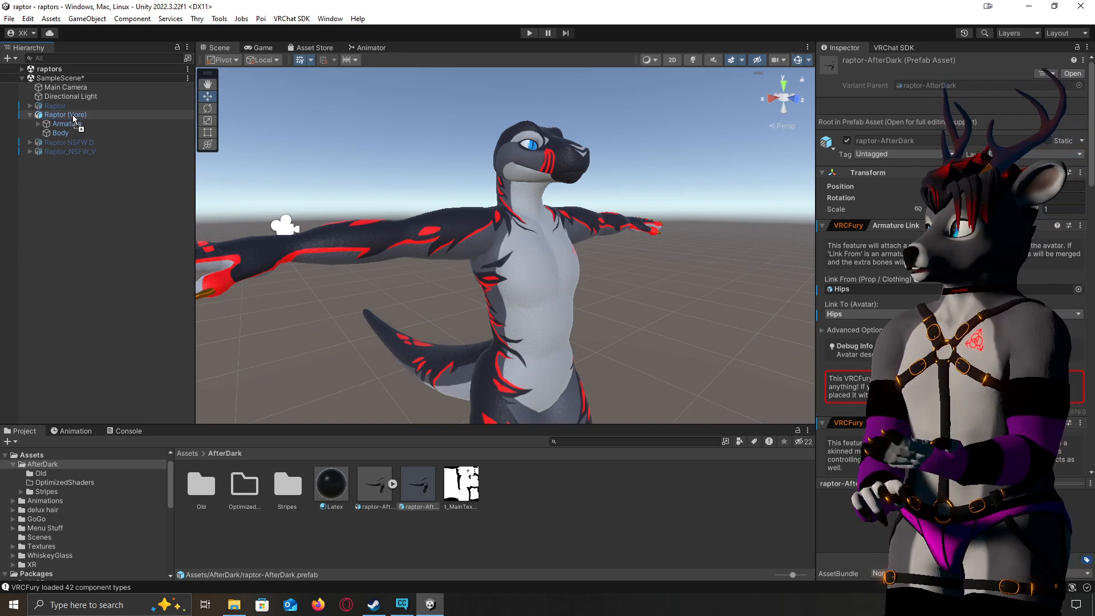
drag(73, 118, 73, 114)
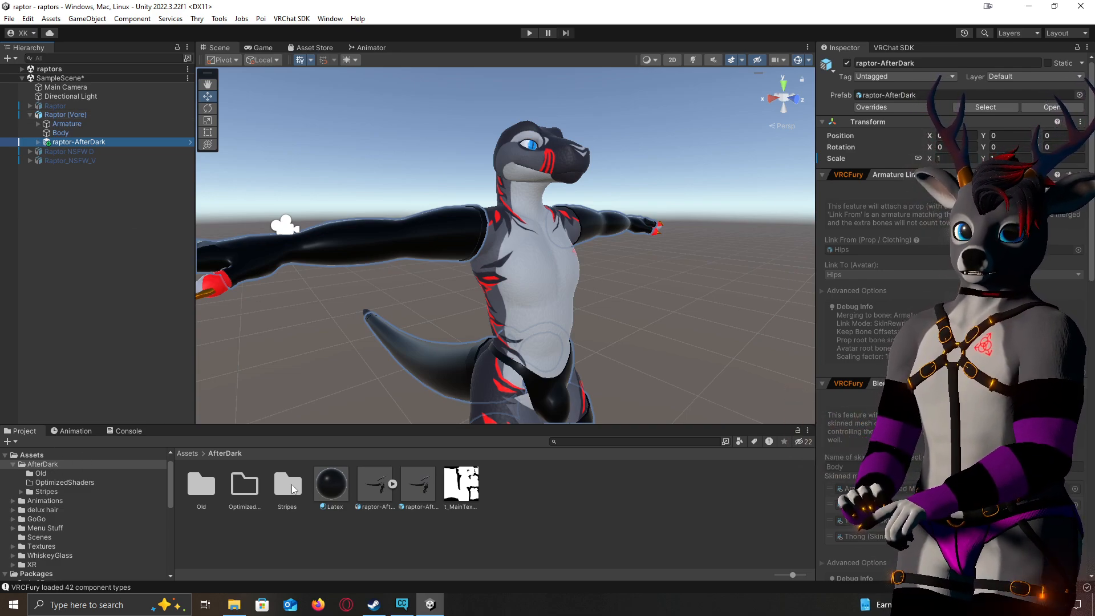
Show the Latex material's settings and shrink the Unity window so they are unobstructed
click(338, 483)
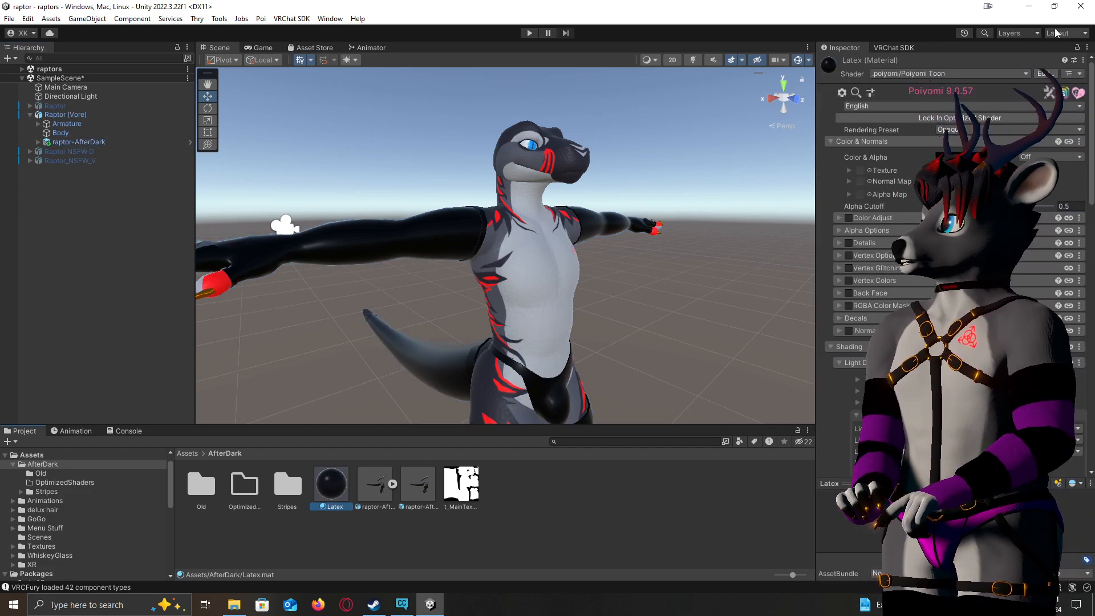
click(1054, 6)
drag(804, 89, 918, 94)
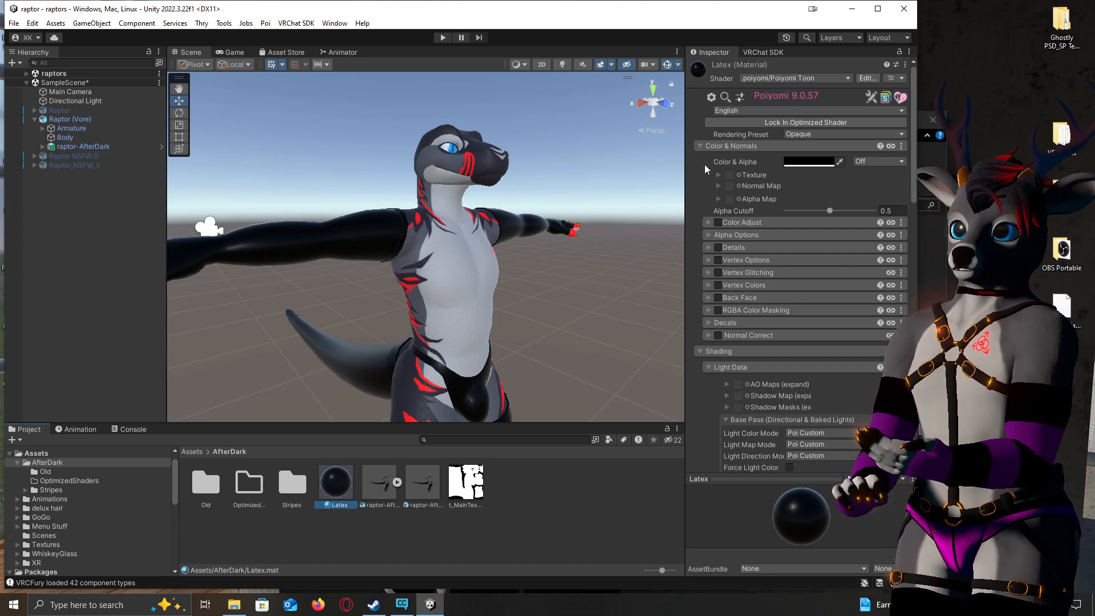
Try a blue-violet Color & Alpha on the Latex material, and return it to black
click(808, 162)
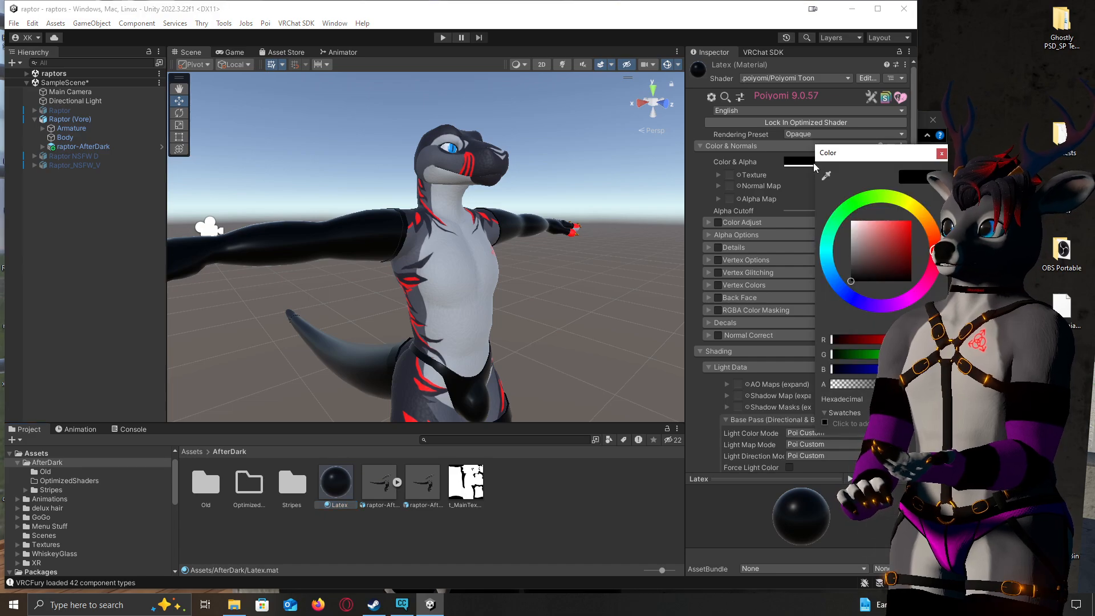
click(903, 239)
mouse_move(904, 235)
mouse_down()
mouse_move(915, 218)
mouse_move(934, 262)
mouse_move(860, 299)
mouse_move(834, 237)
mouse_move(870, 201)
mouse_move(901, 202)
mouse_move(909, 259)
mouse_move(848, 265)
mouse_move(892, 276)
mouse_move(875, 278)
mouse_up()
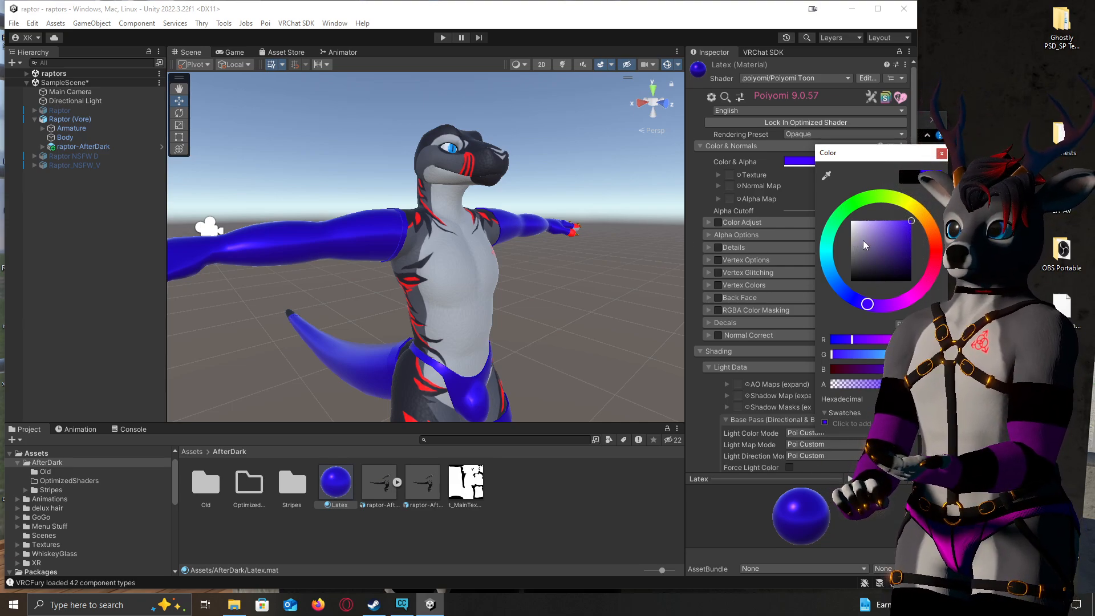
drag(877, 235, 837, 292)
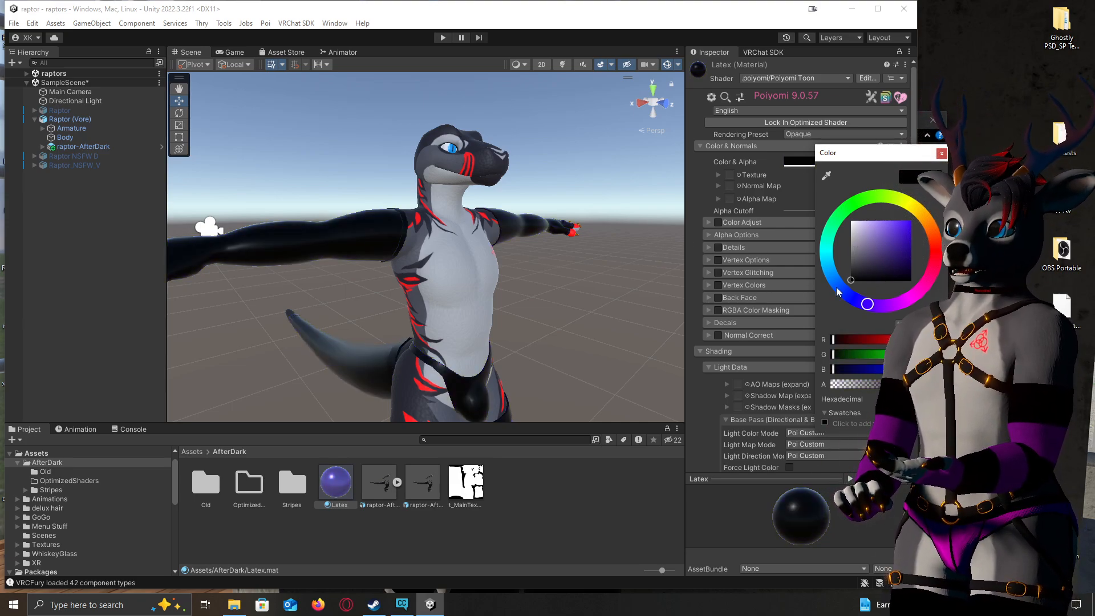
click(942, 153)
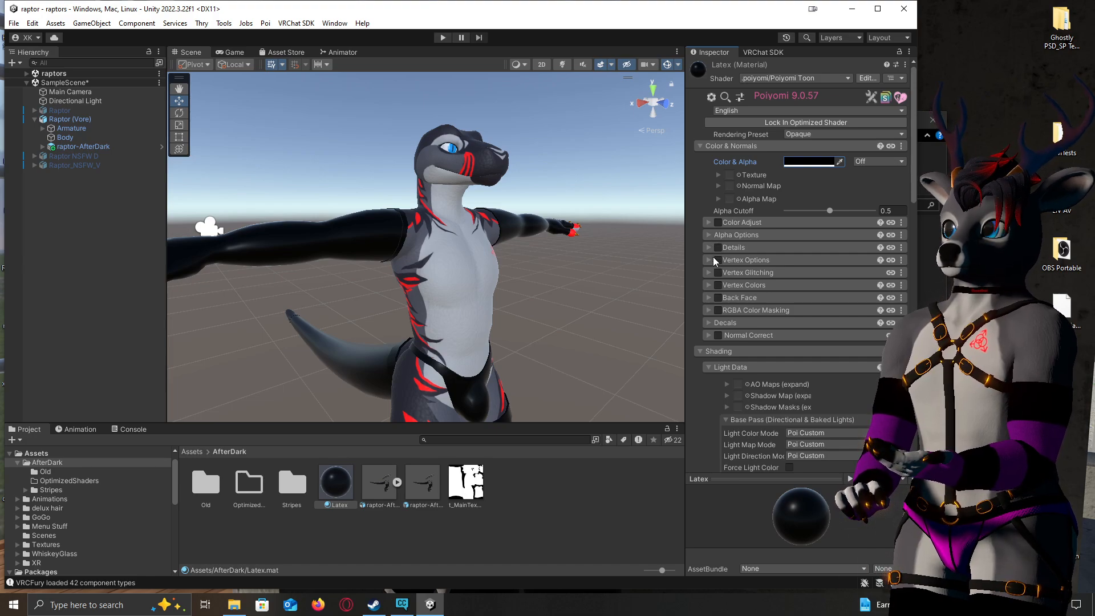
Preview Decal 0 on the Latex material with its color set to magenta, and turn the decal back off
scroll(712, 334, down, 1)
click(702, 320)
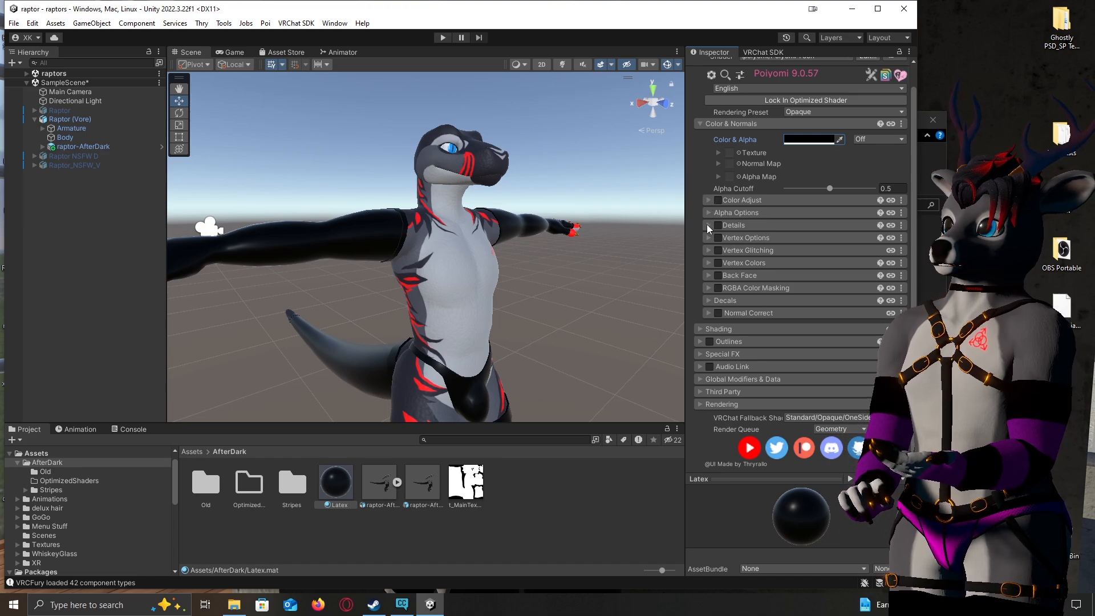
click(710, 301)
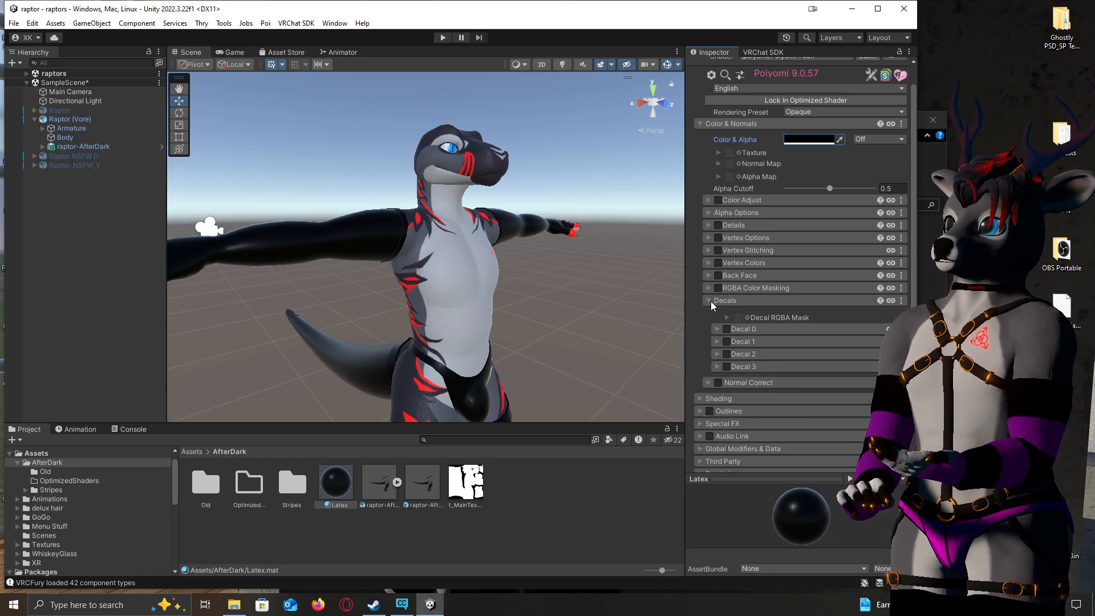
click(727, 330)
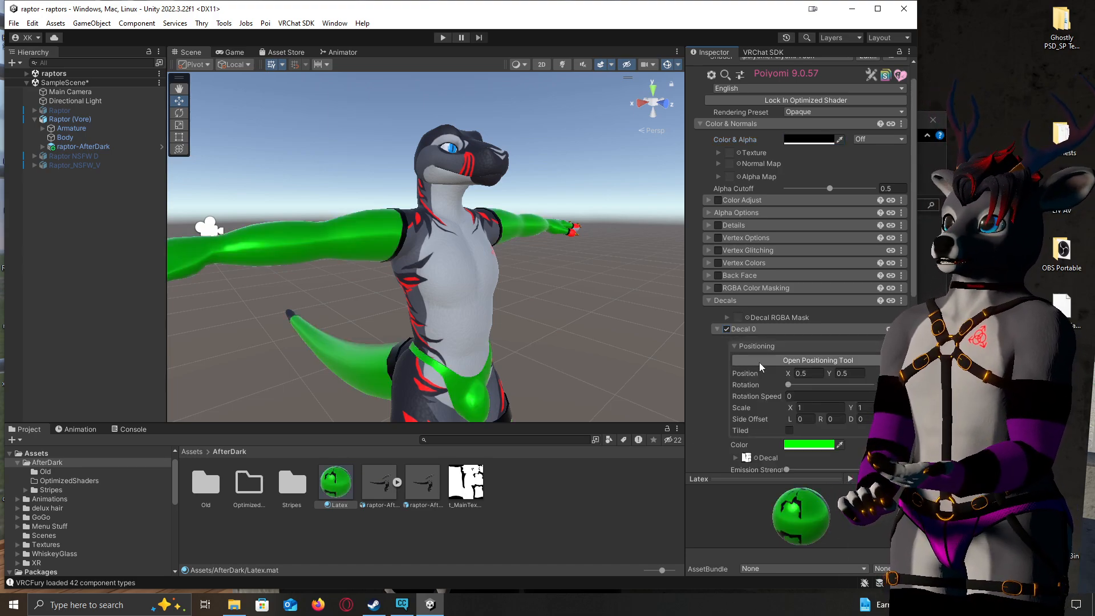
scroll(751, 307, down, 3)
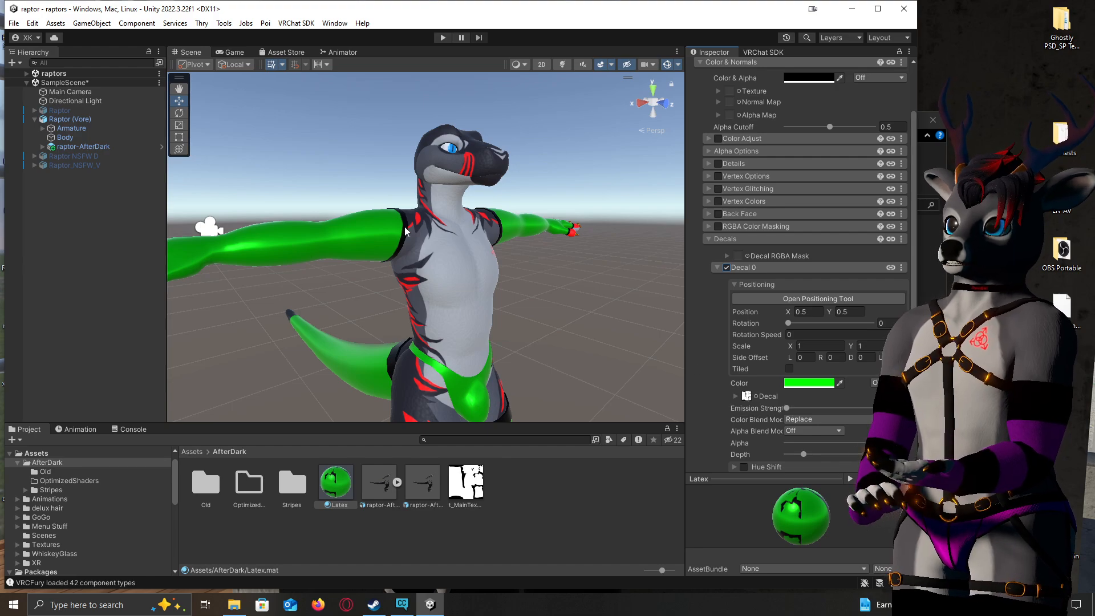
click(800, 385)
drag(856, 354, 883, 459)
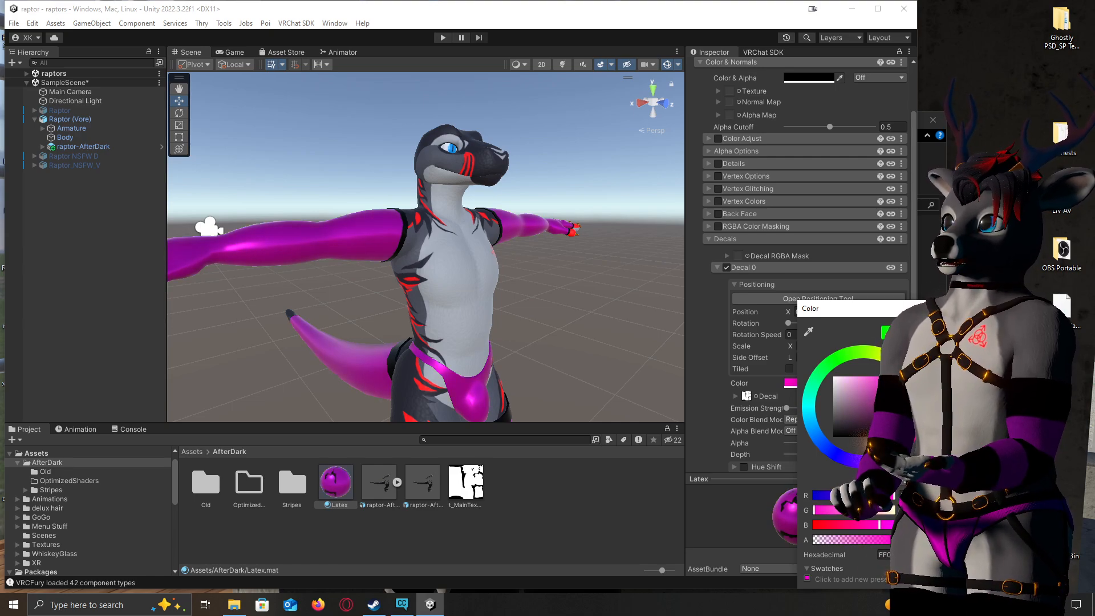
click(917, 308)
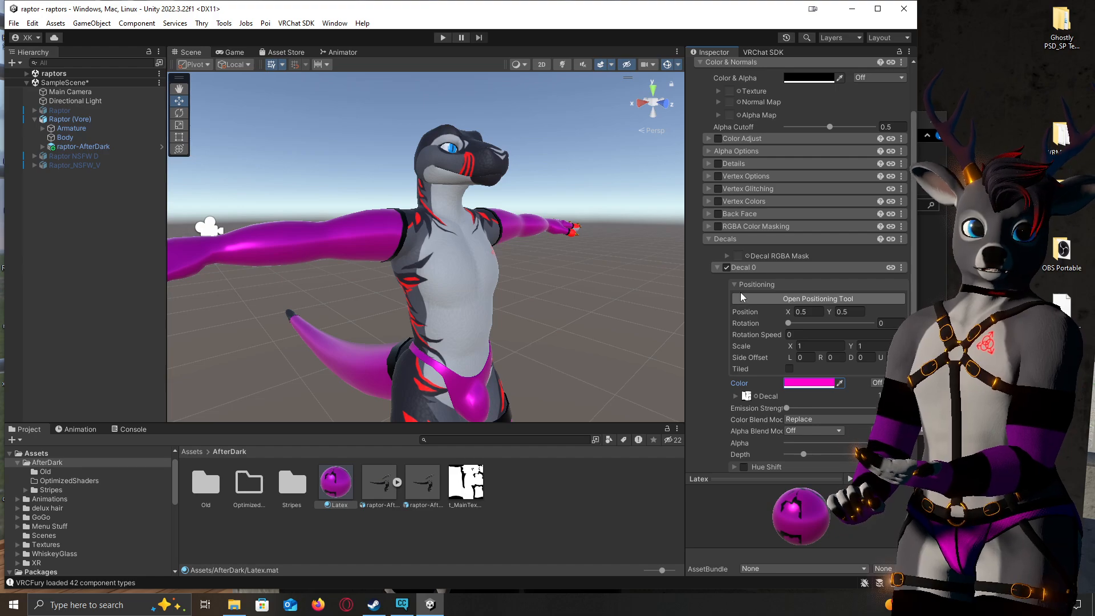
click(727, 267)
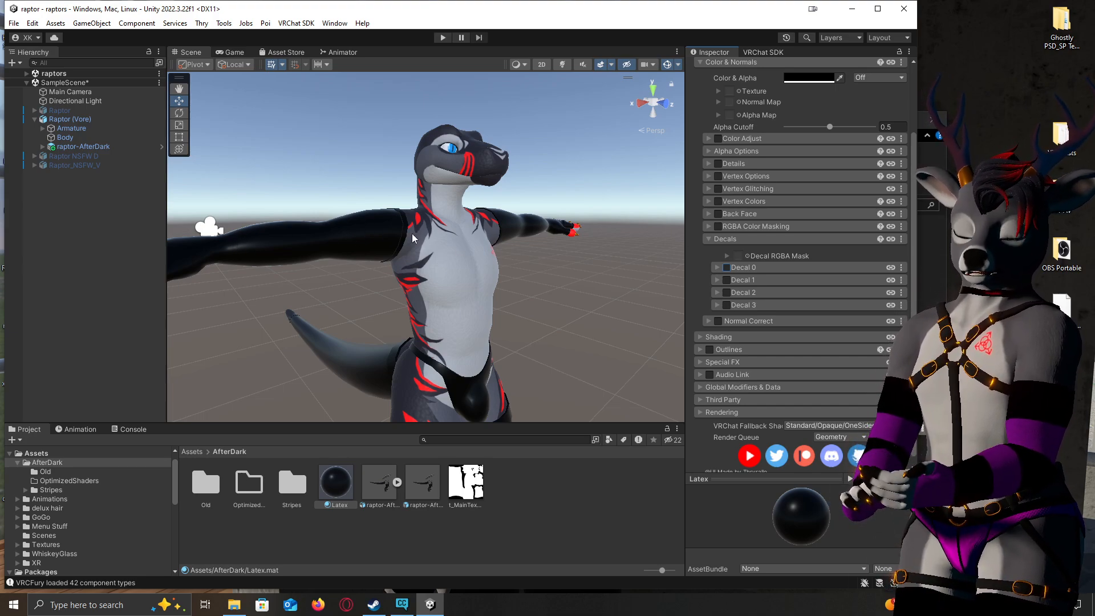
Try Metallic at 1 and 0 and Smoothness at 1 in the Latex material's Reflections & Specular settings, and undo the changes
scroll(752, 245, down, 1)
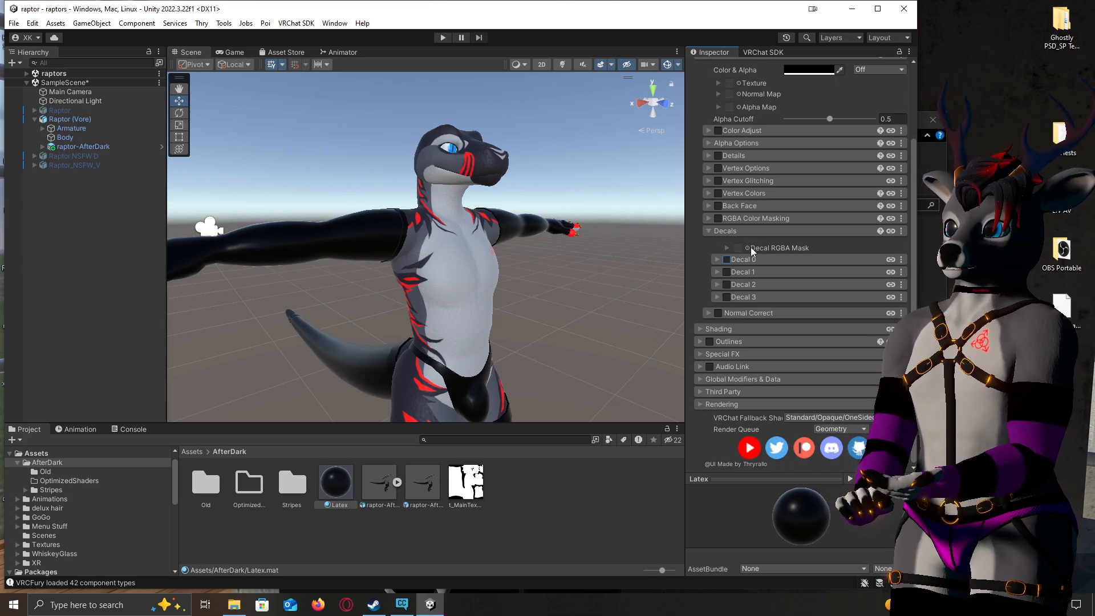
click(699, 329)
scroll(702, 336, down, 8)
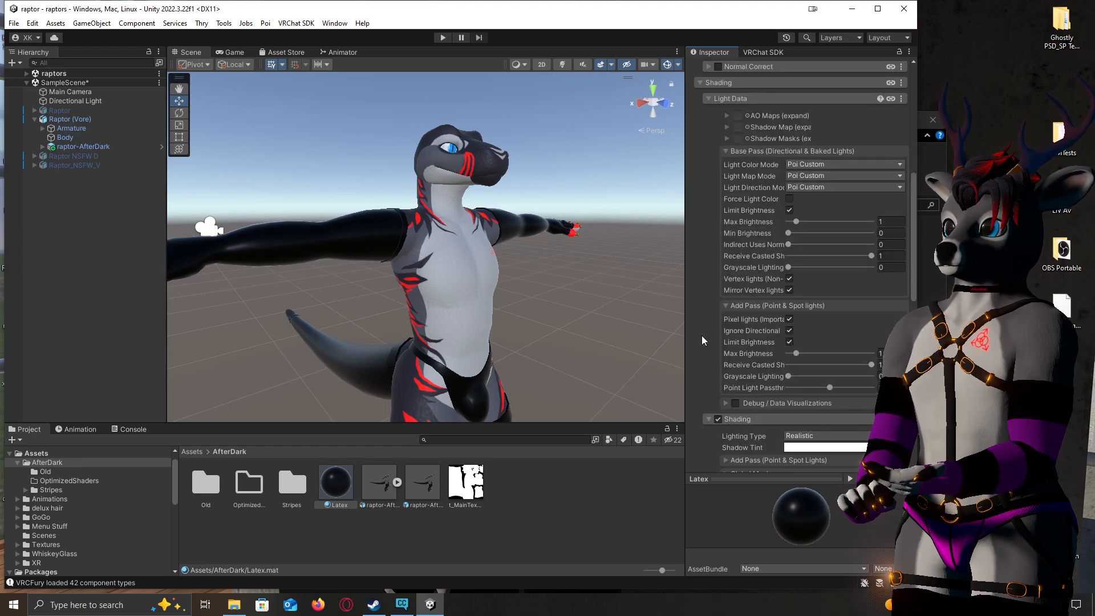
scroll(703, 341, down, 10)
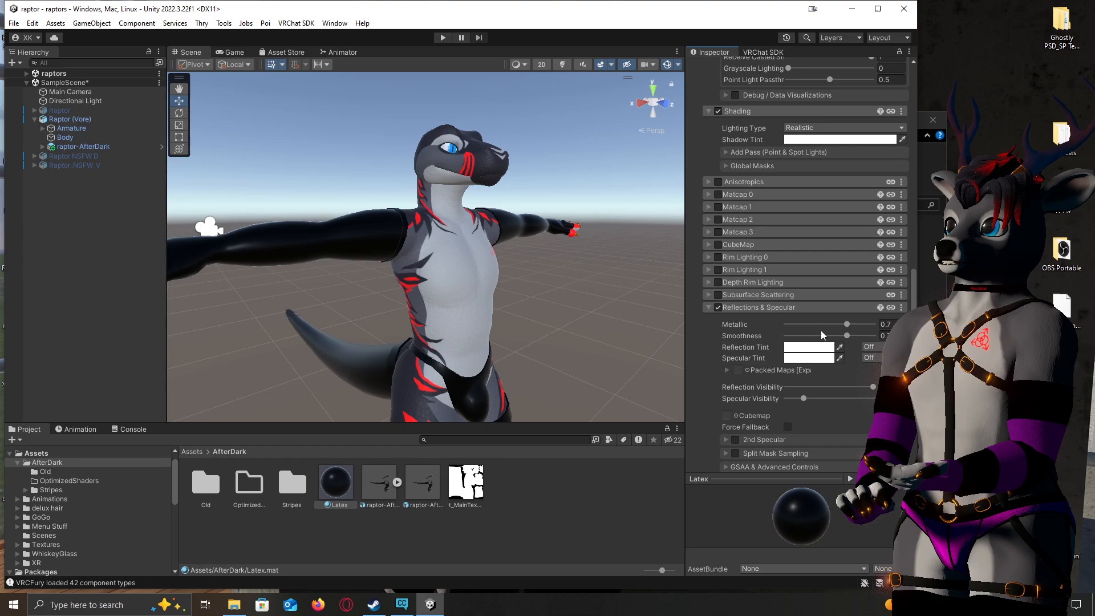
drag(848, 324, 882, 325)
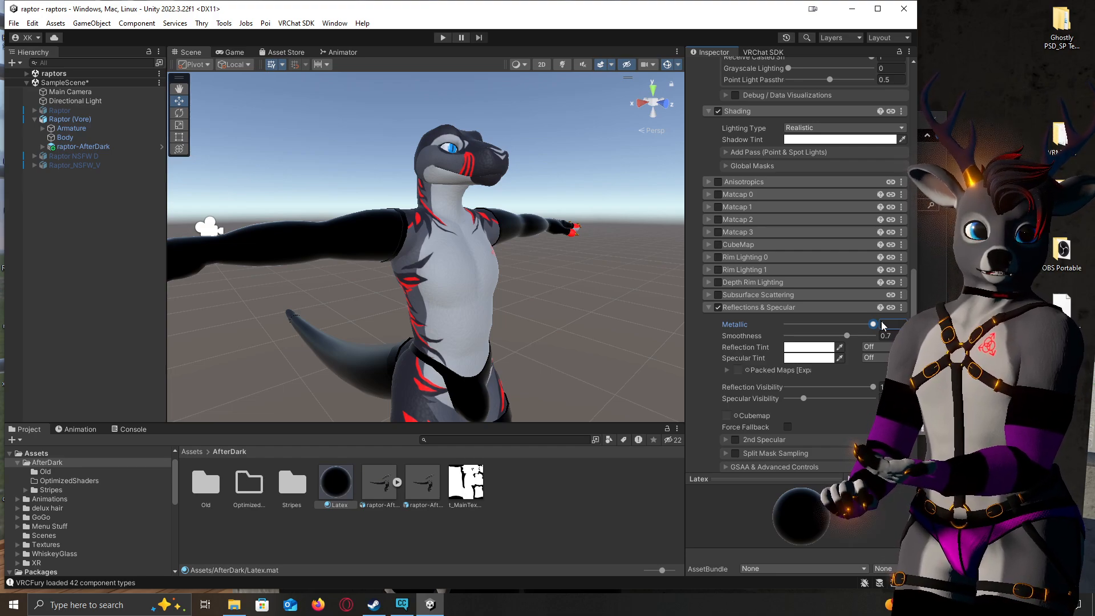
mouse_move(873, 324)
mouse_down()
mouse_move(847, 325)
mouse_move(849, 337)
mouse_move(876, 336)
mouse_up()
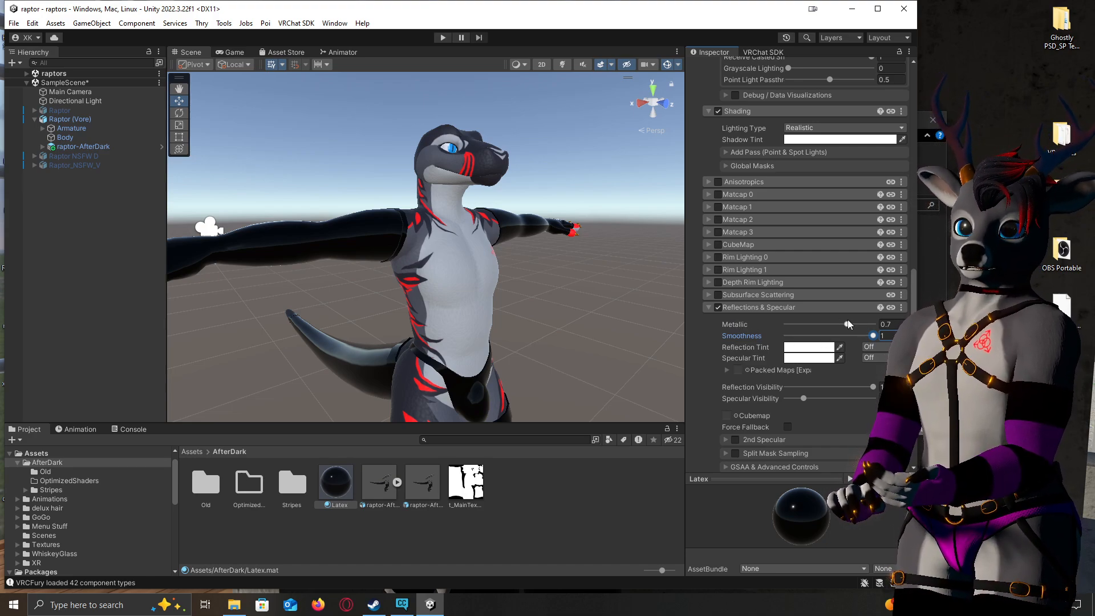
drag(846, 325, 759, 325)
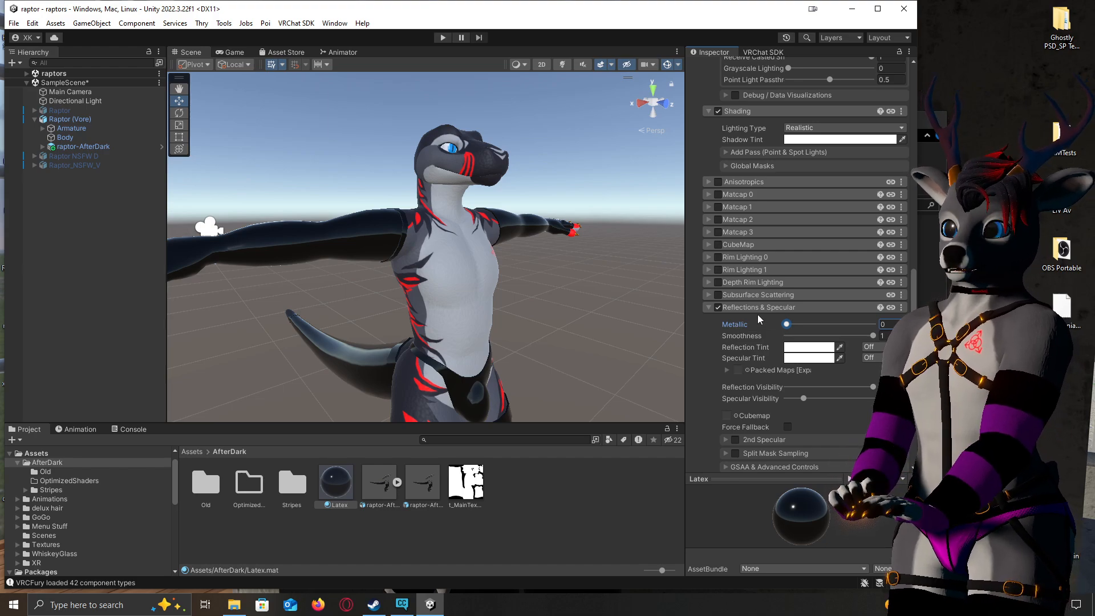
key(ctrl+z)
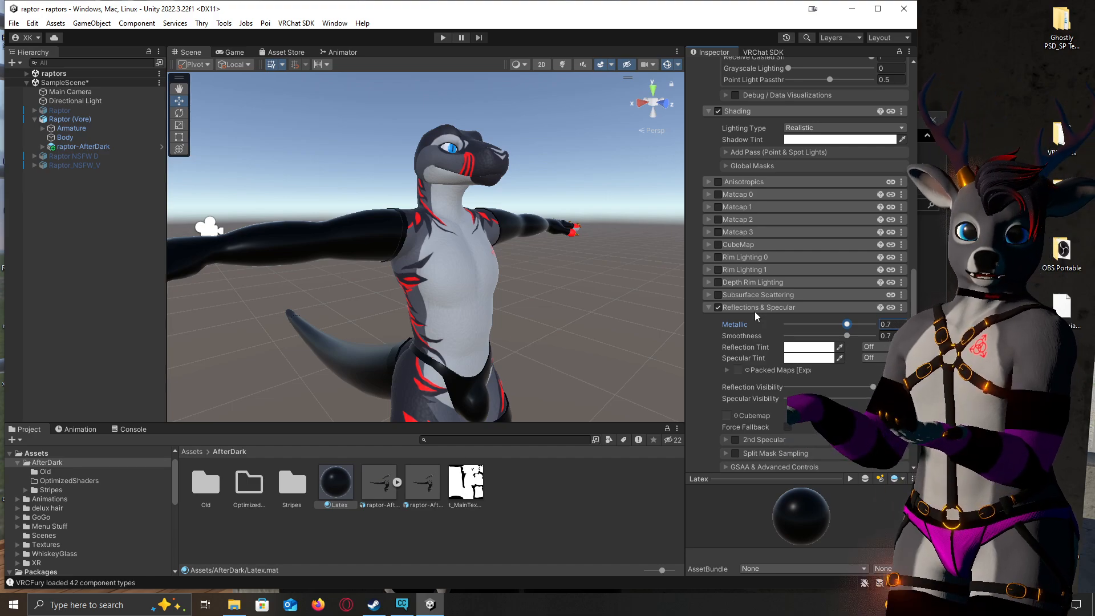
Lock the Latex material into its optimized shader
scroll(785, 324, up, 5)
scroll(781, 317, up, 10)
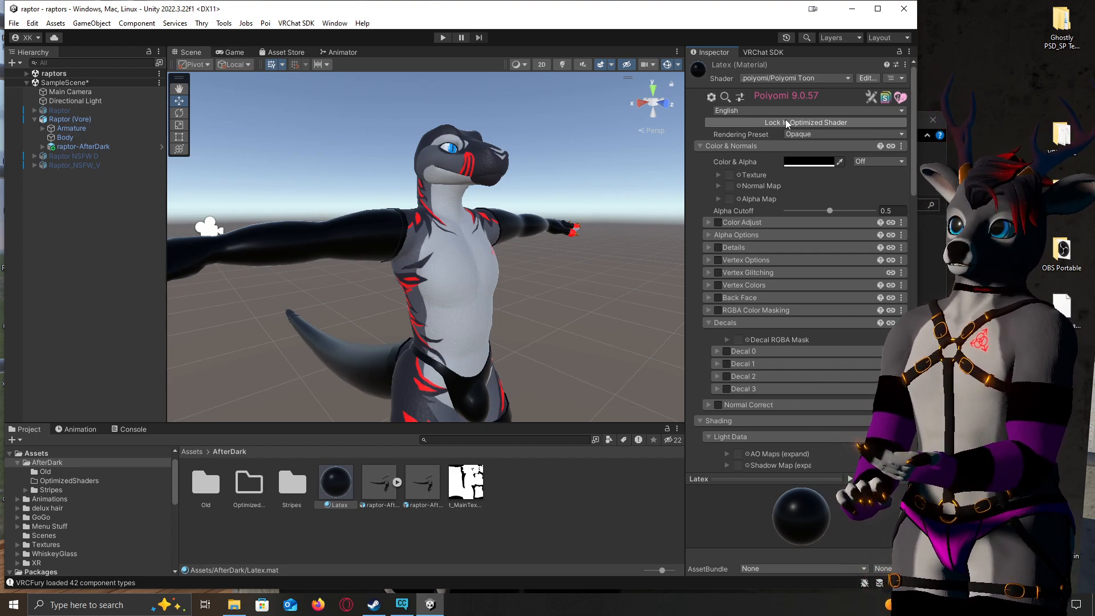
click(786, 122)
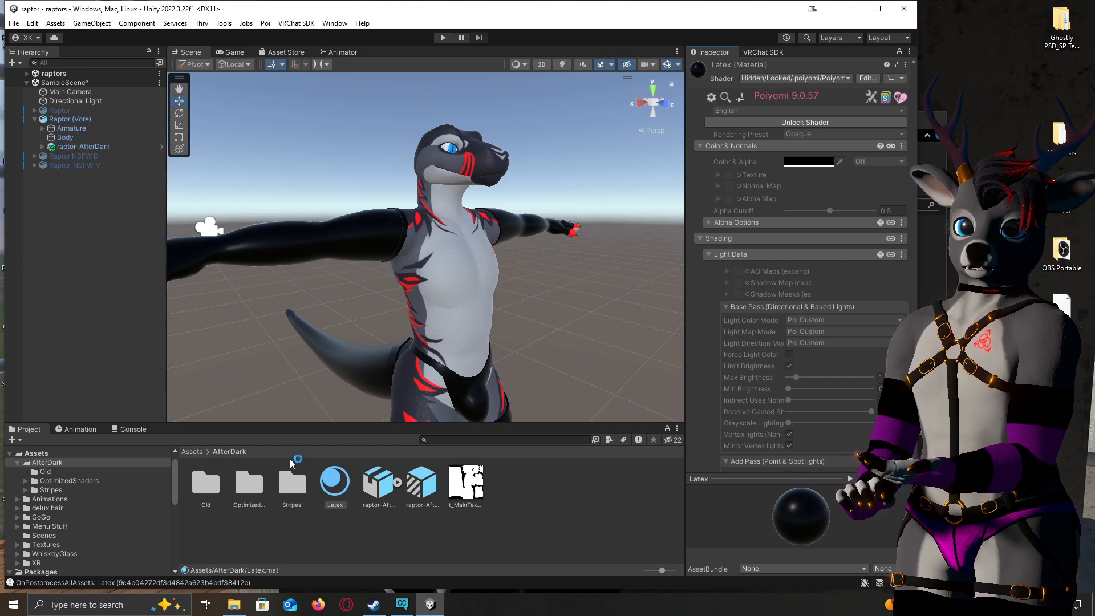
Unlock the Stripes material's shader and apply the material to the outfit's arm, tail and thong pieces
double_click(299, 492)
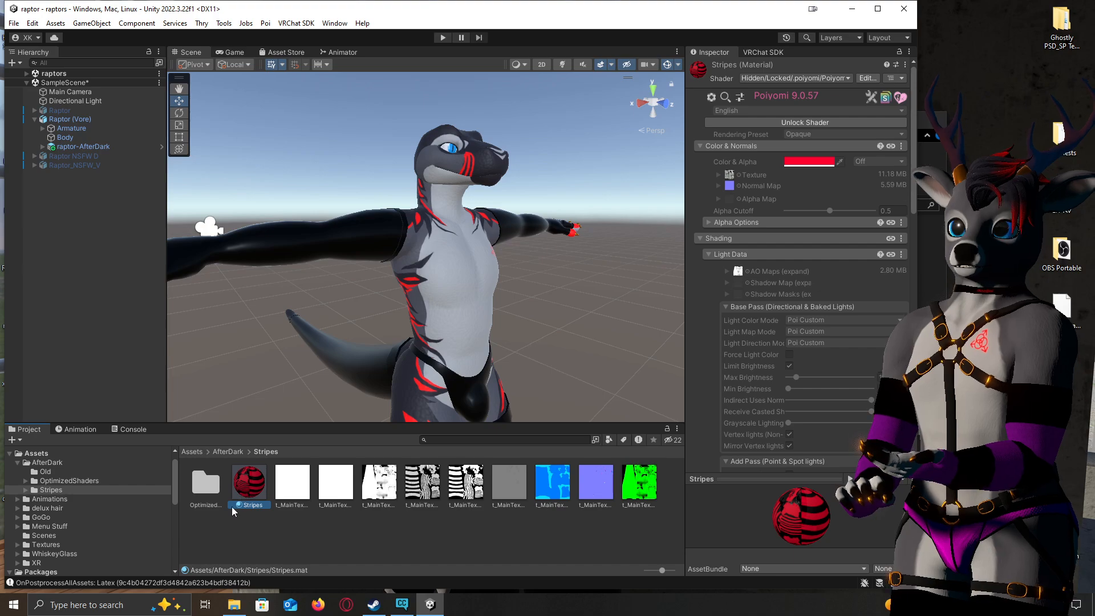
click(801, 122)
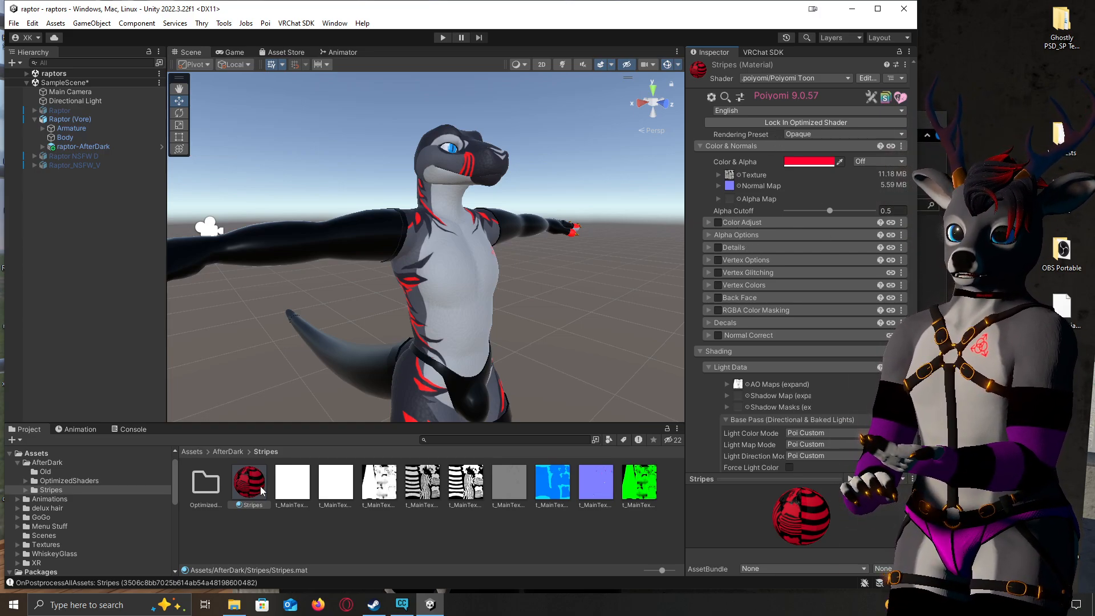
drag(261, 491, 374, 375)
drag(314, 457, 509, 420)
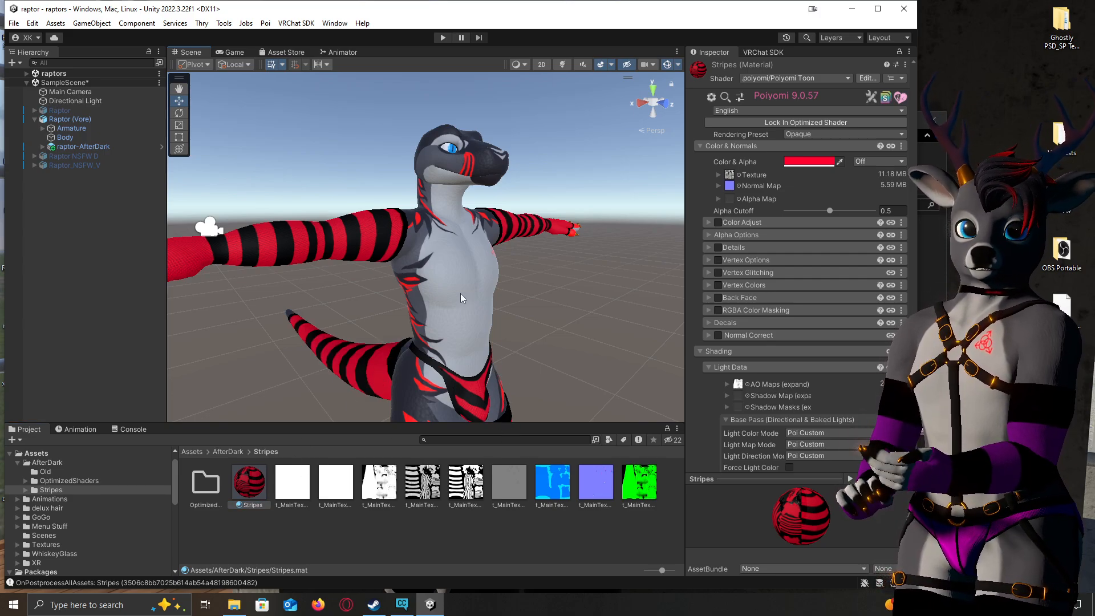
alt+drag(436, 295, 514, 281)
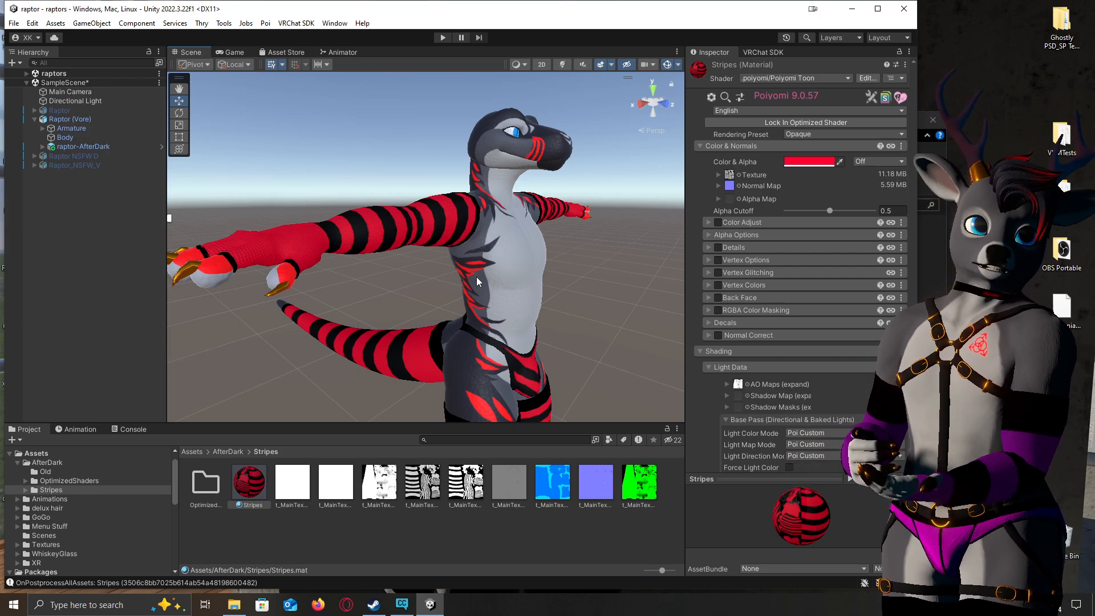
scroll(342, 217, up, 4)
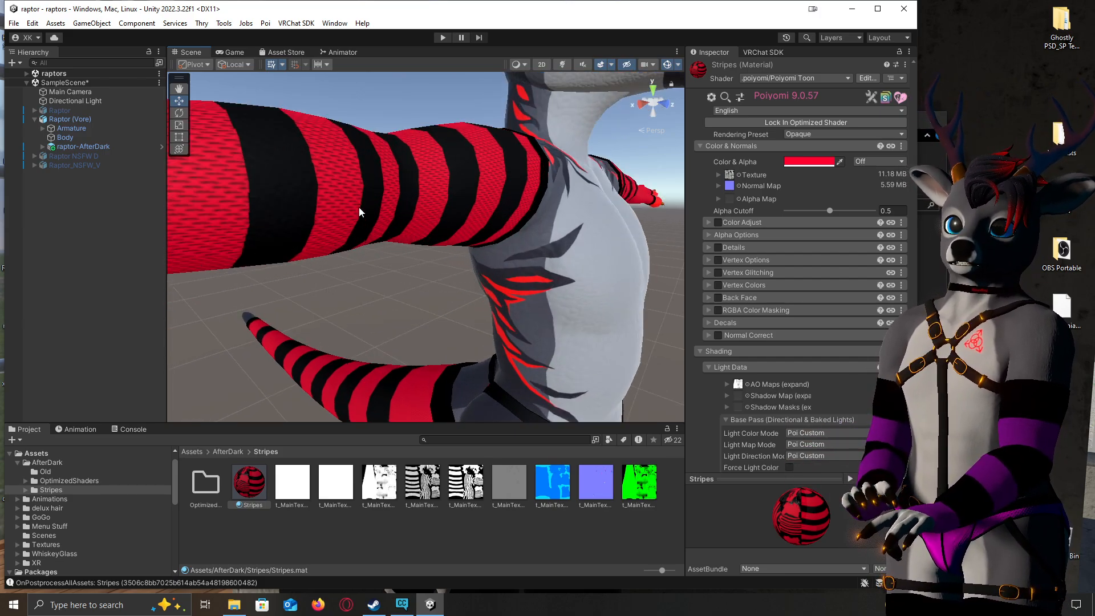
mouse_move(360, 207)
alt+mouse_down()
mouse_move(375, 216)
mouse_move(353, 218)
alt+mouse_up()
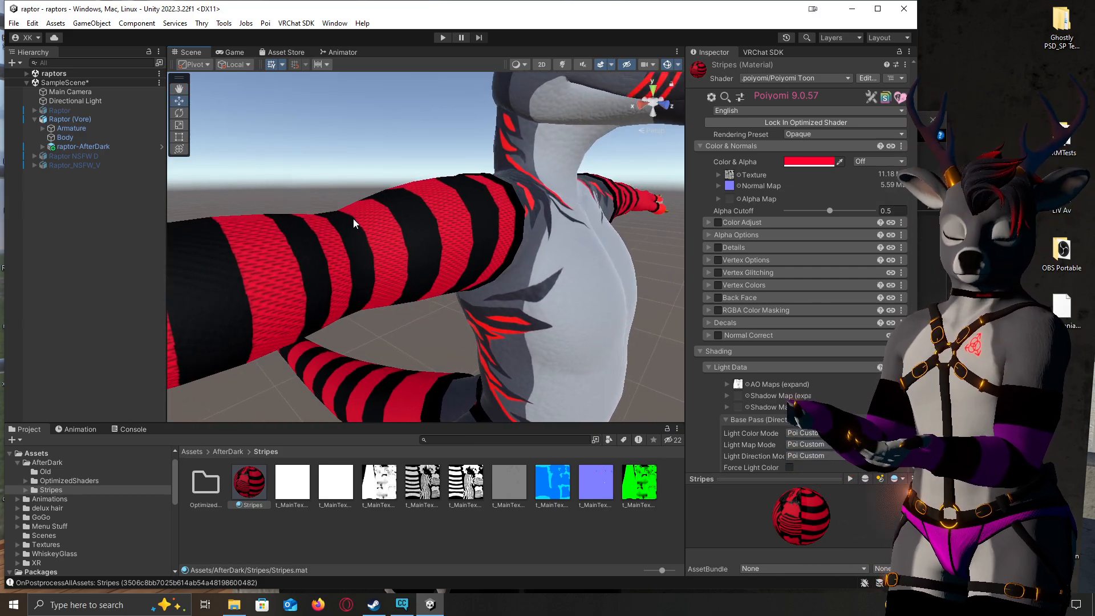
scroll(354, 219, down, 5)
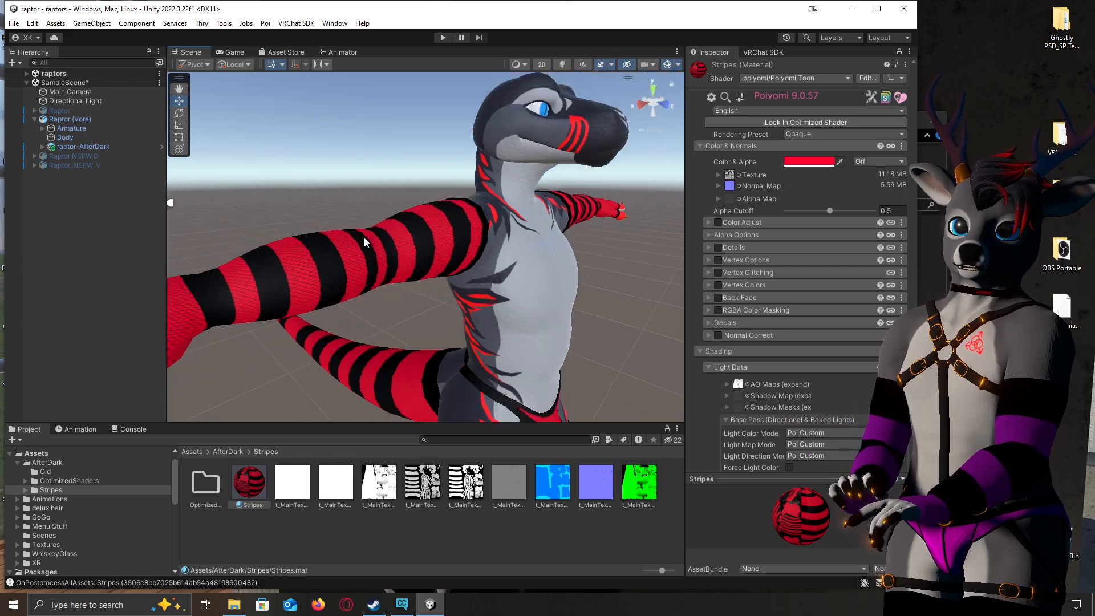
alt+drag(365, 238, 392, 245)
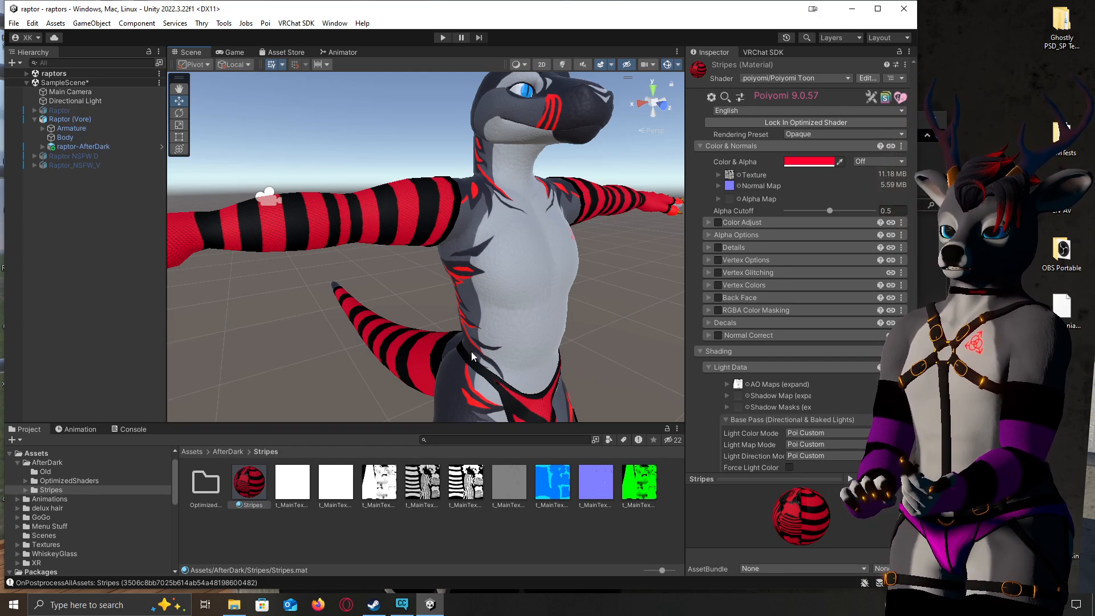
Set the Stripes material's Color & Alpha to bright green
click(234, 481)
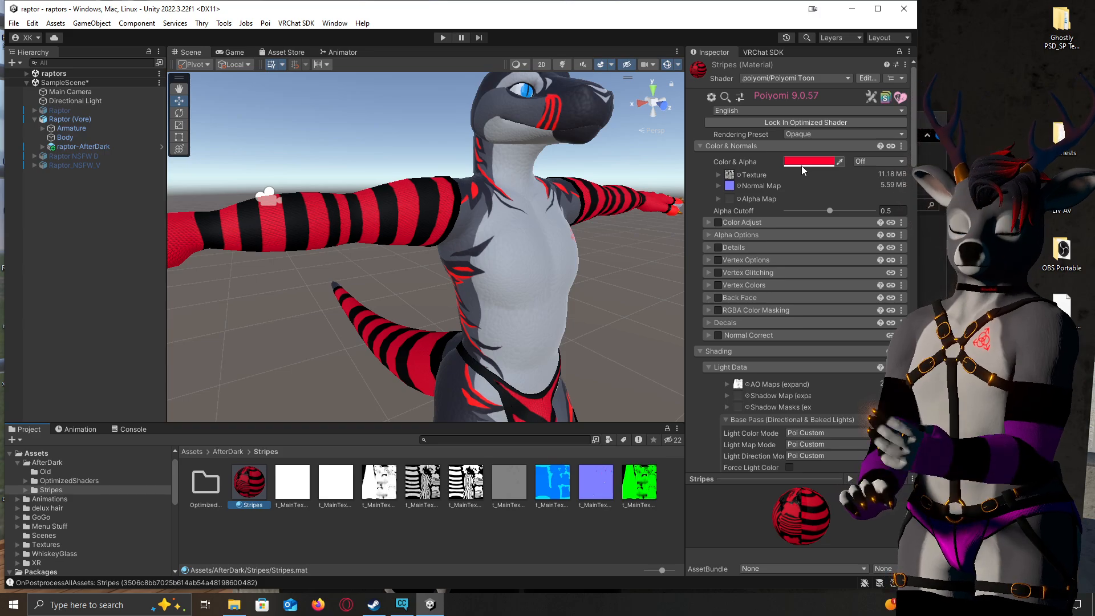
click(812, 162)
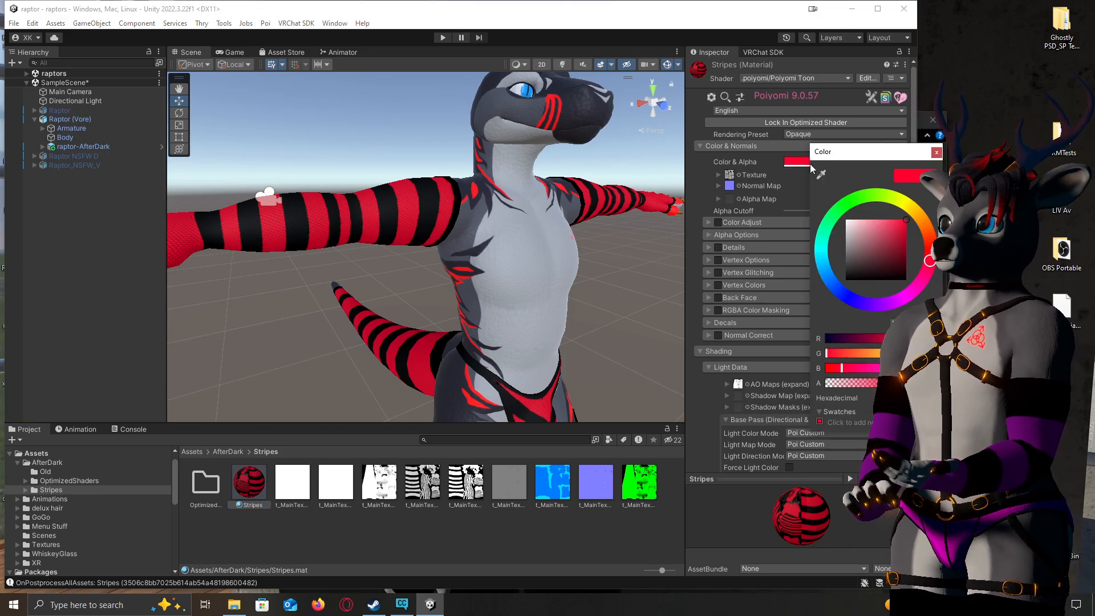
drag(920, 279, 854, 197)
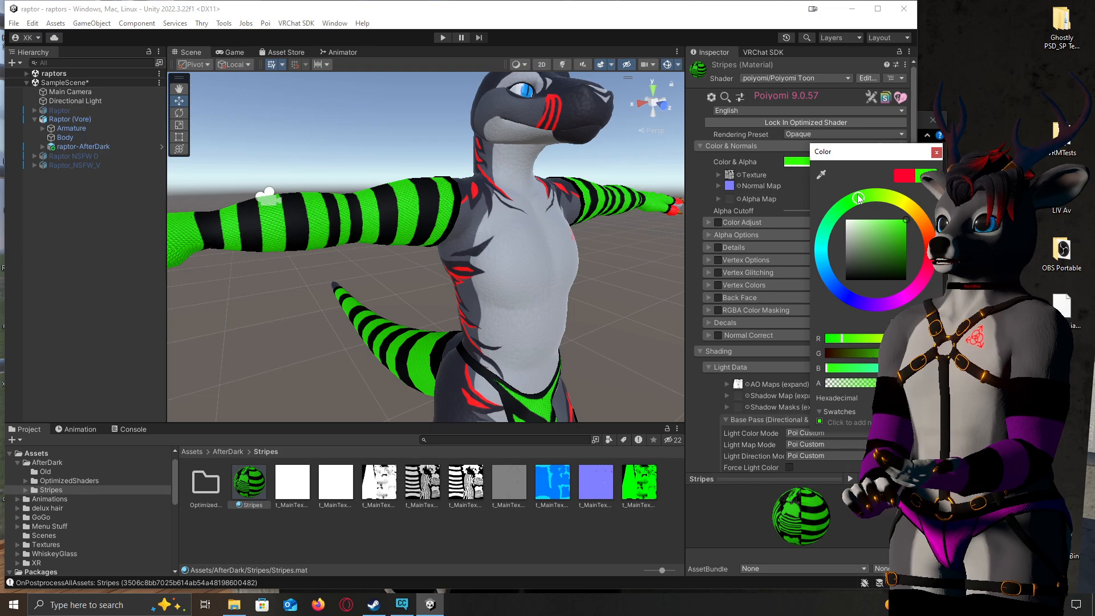
click(936, 152)
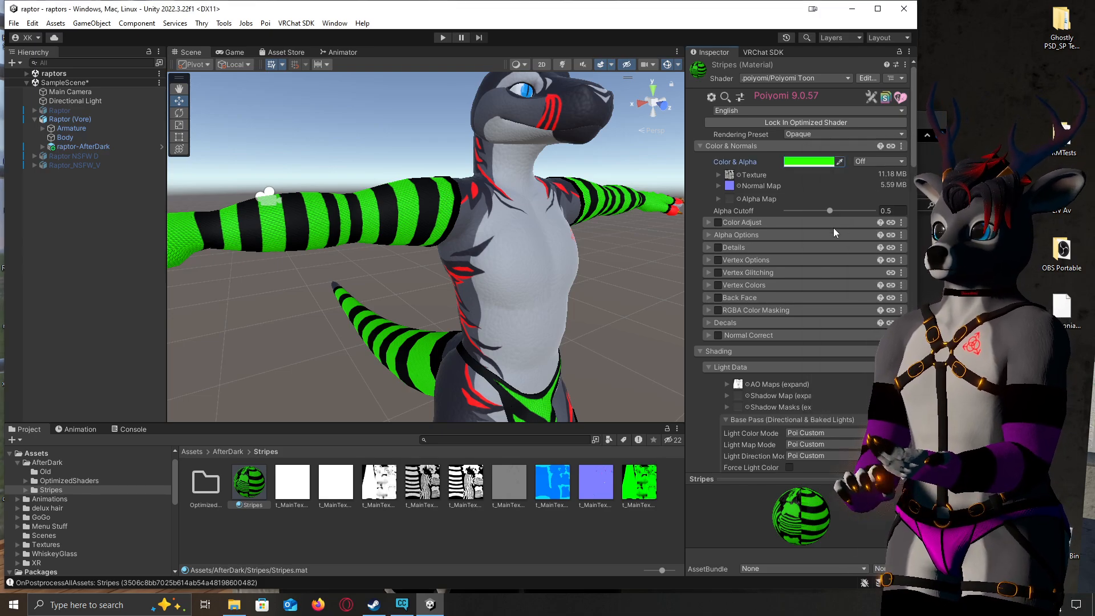
Lock the Stripes material into its optimized shader
scroll(787, 295, down, 2)
scroll(784, 299, down, 5)
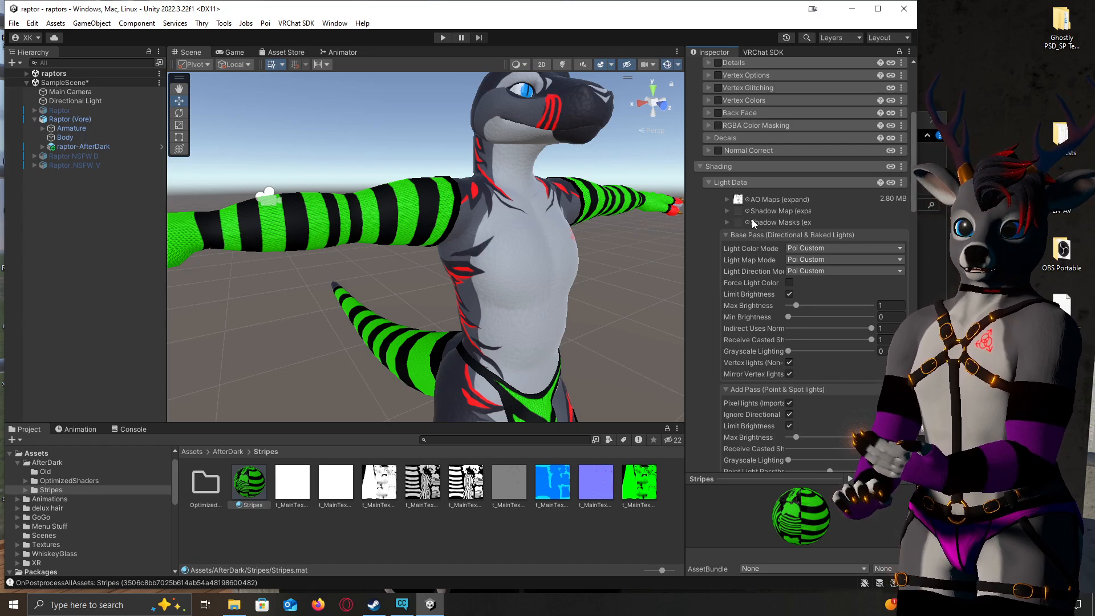
scroll(758, 200, down, 5)
scroll(758, 197, down, 6)
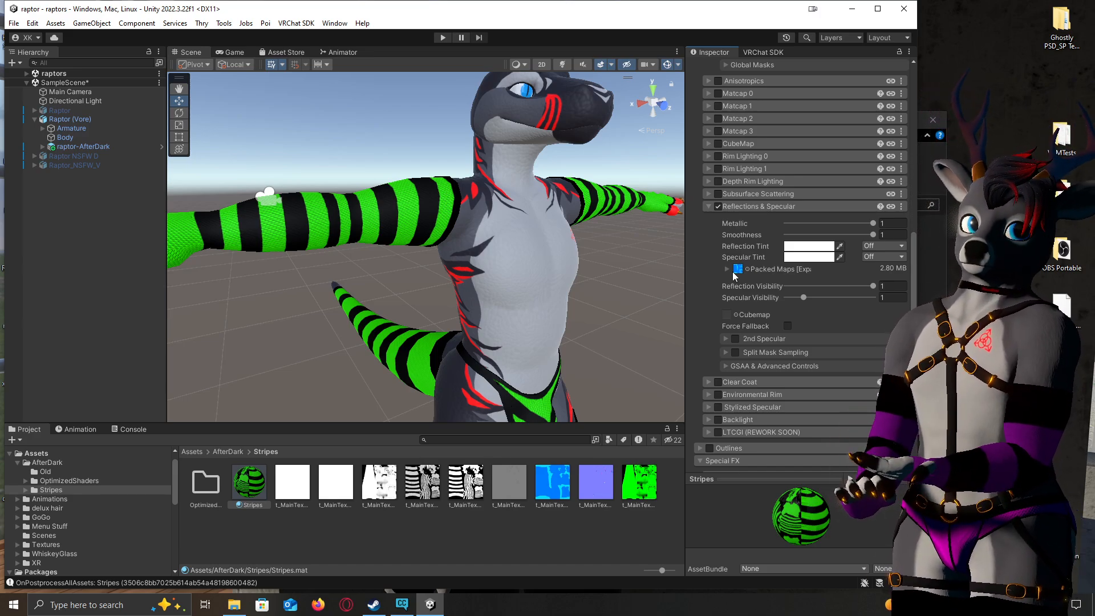
scroll(747, 231, up, 12)
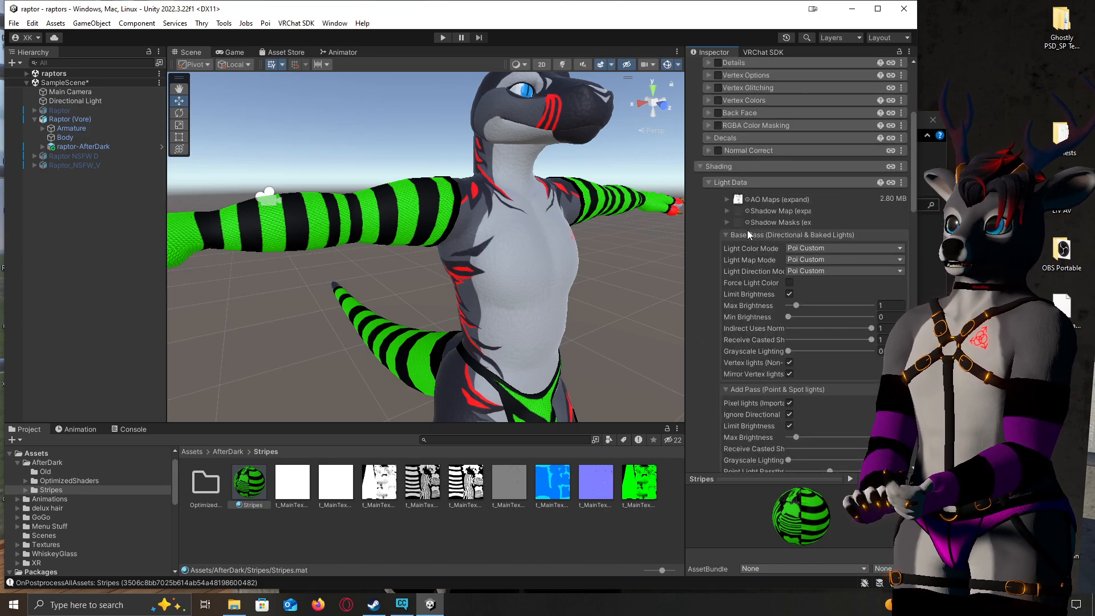
scroll(748, 233, up, 1)
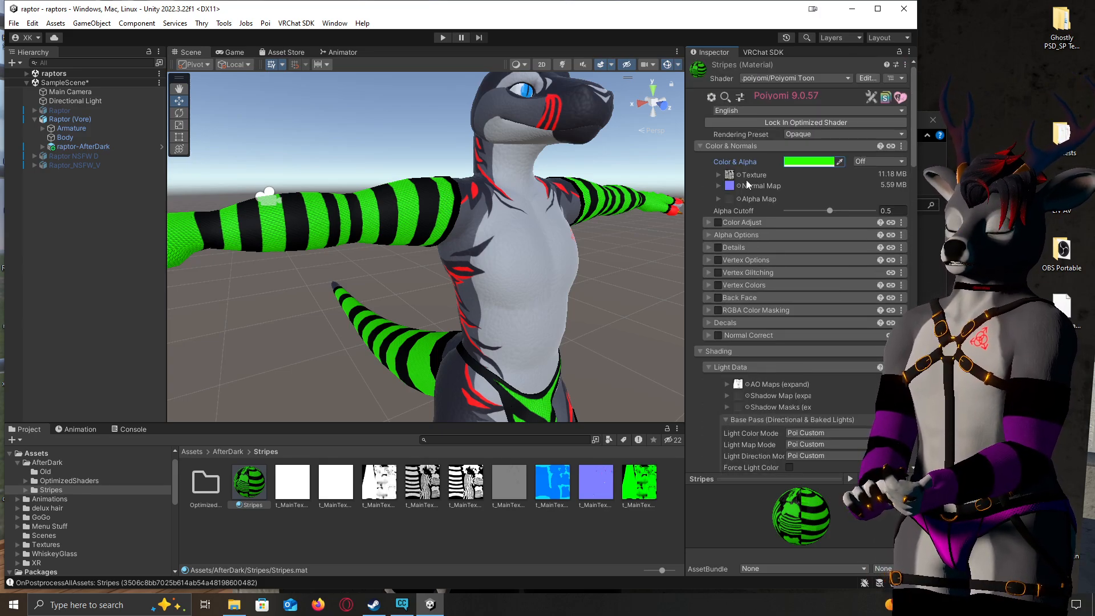
click(809, 121)
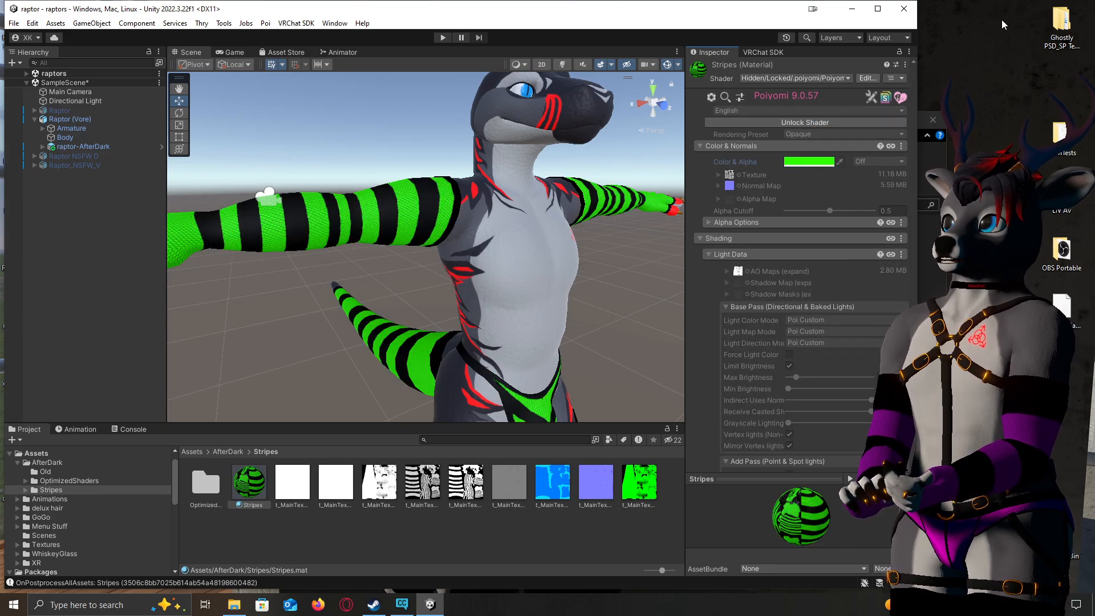
Reapply the Latex material from the AfterDark folder to the outfit's tail, arm, thong and leg pieces
click(877, 9)
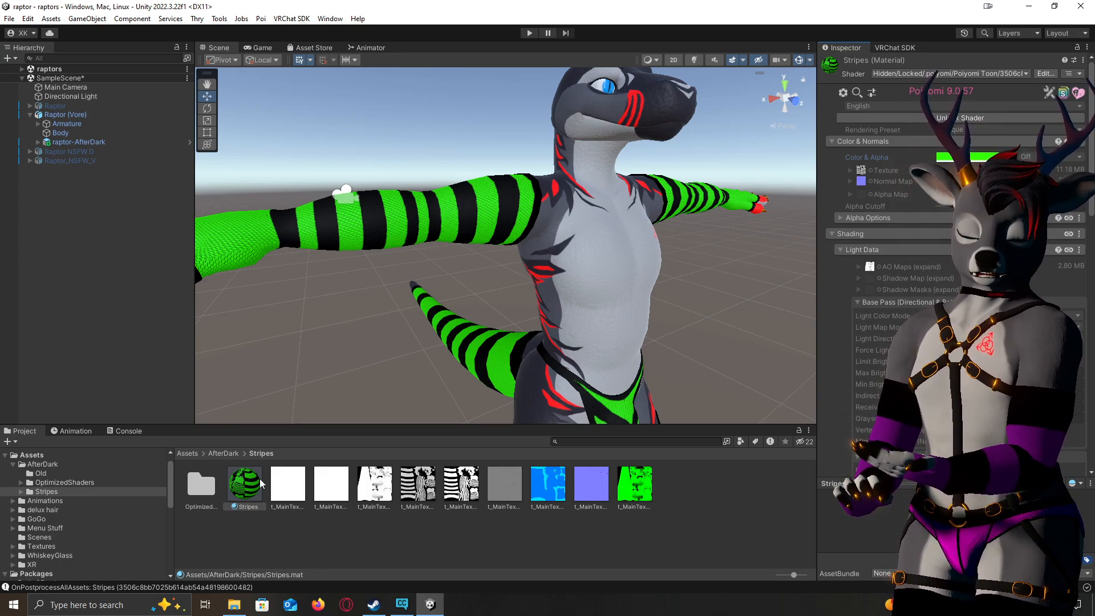
click(231, 455)
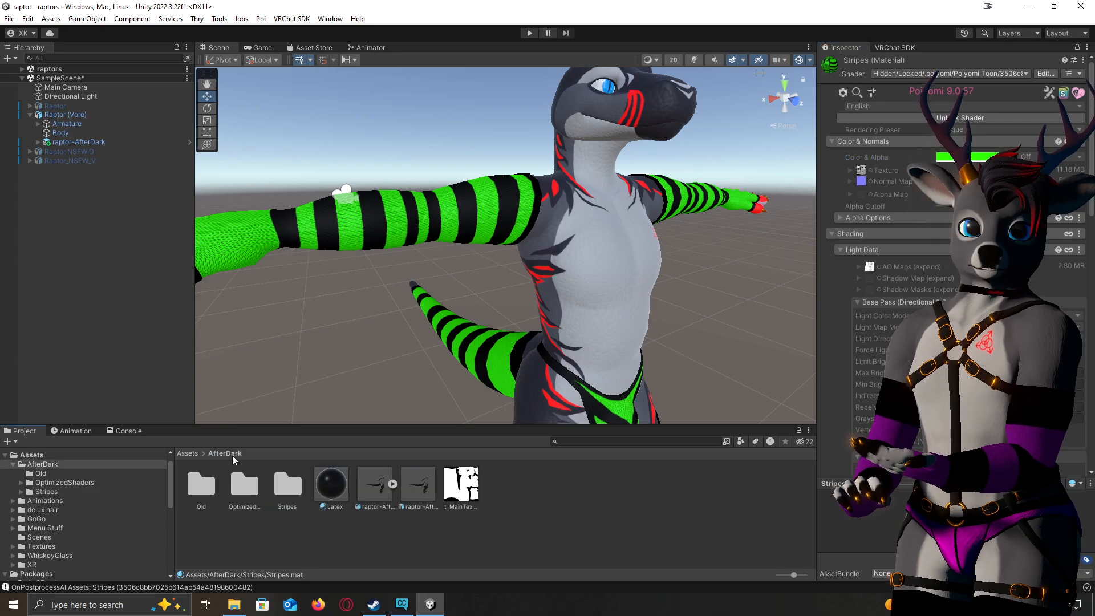
drag(324, 493, 481, 378)
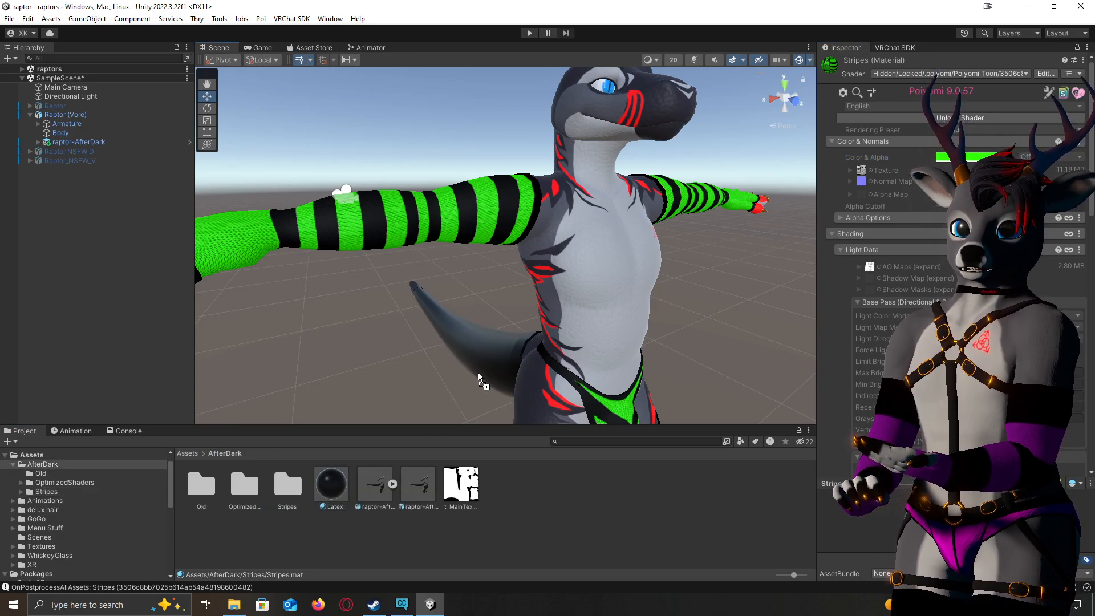
drag(341, 485, 442, 239)
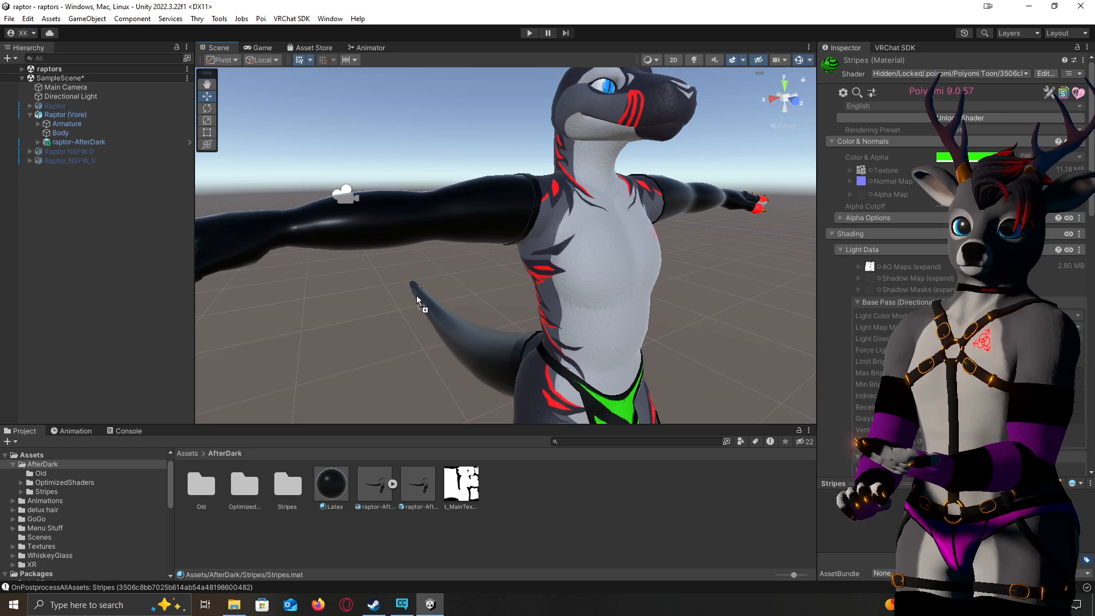
drag(332, 484, 599, 412)
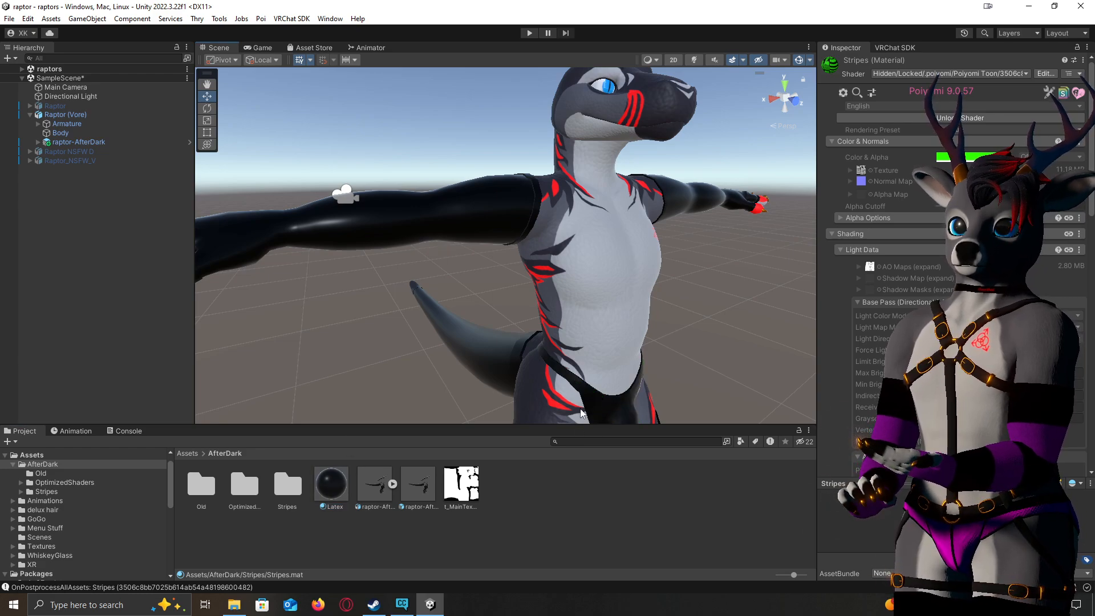
scroll(604, 388, down, 3)
drag(338, 489, 536, 417)
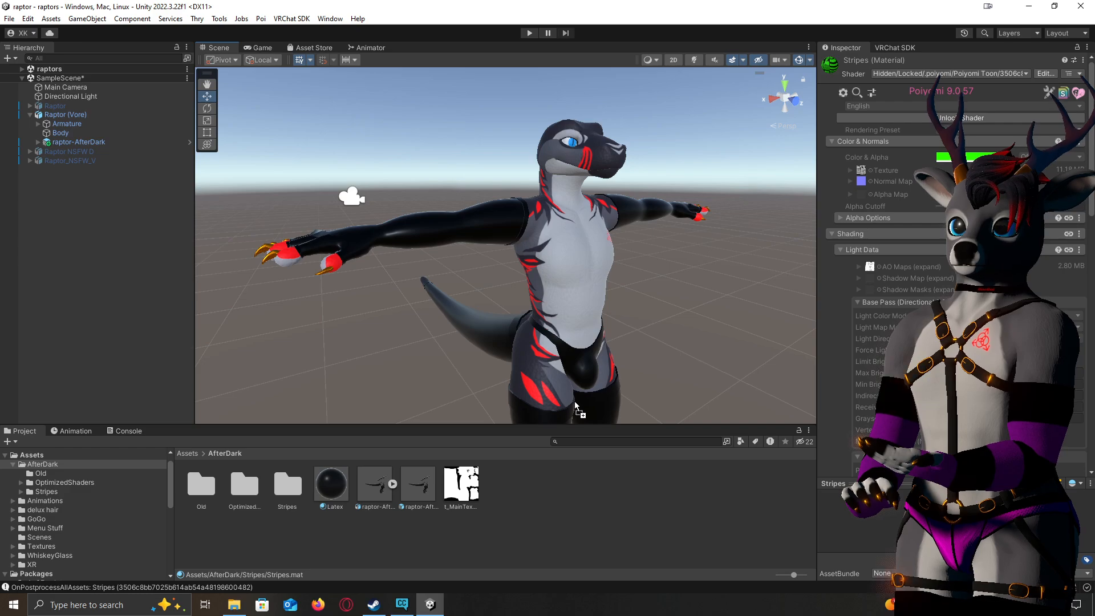
scroll(599, 319, up, 5)
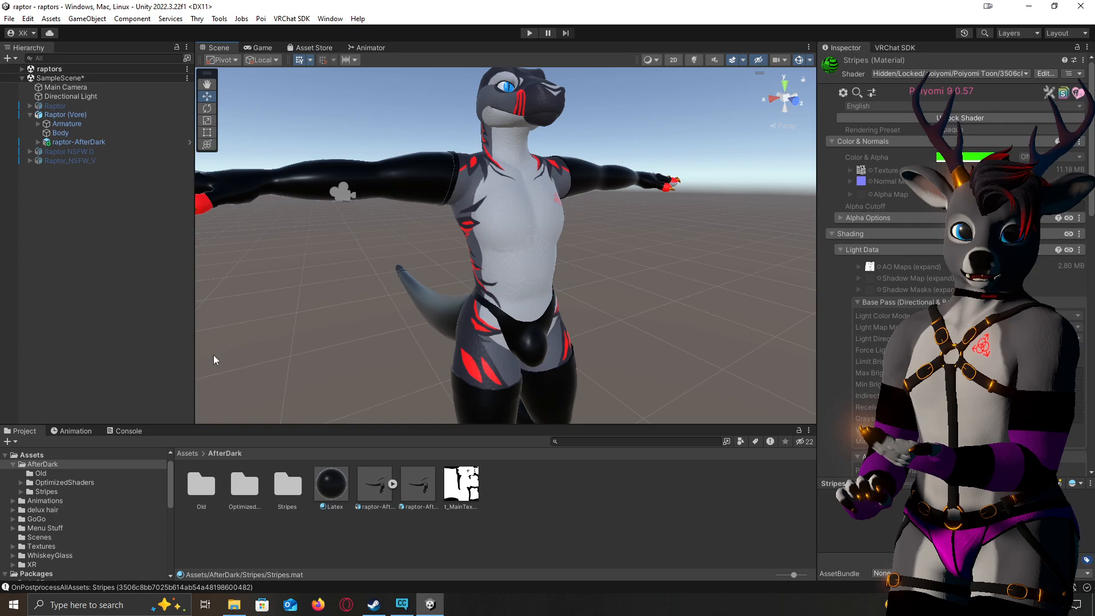
Add the GogoLoco Beyond (VRCFury) prefab from the GoLoco folder to the Raptor (Vore) avatar
click(25, 519)
click(13, 519)
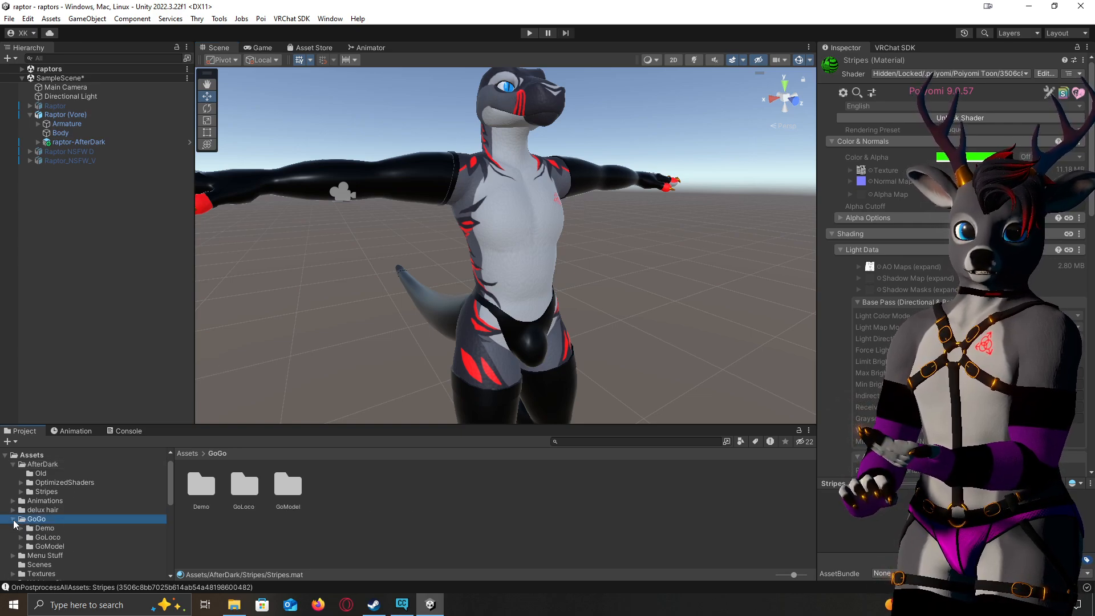
click(49, 537)
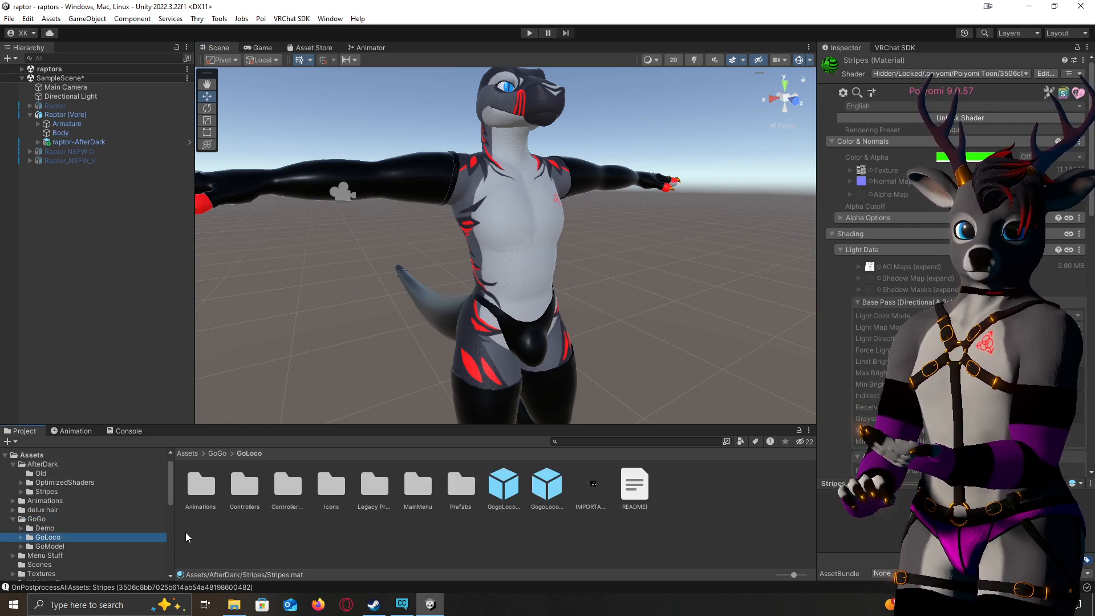
drag(549, 491, 82, 117)
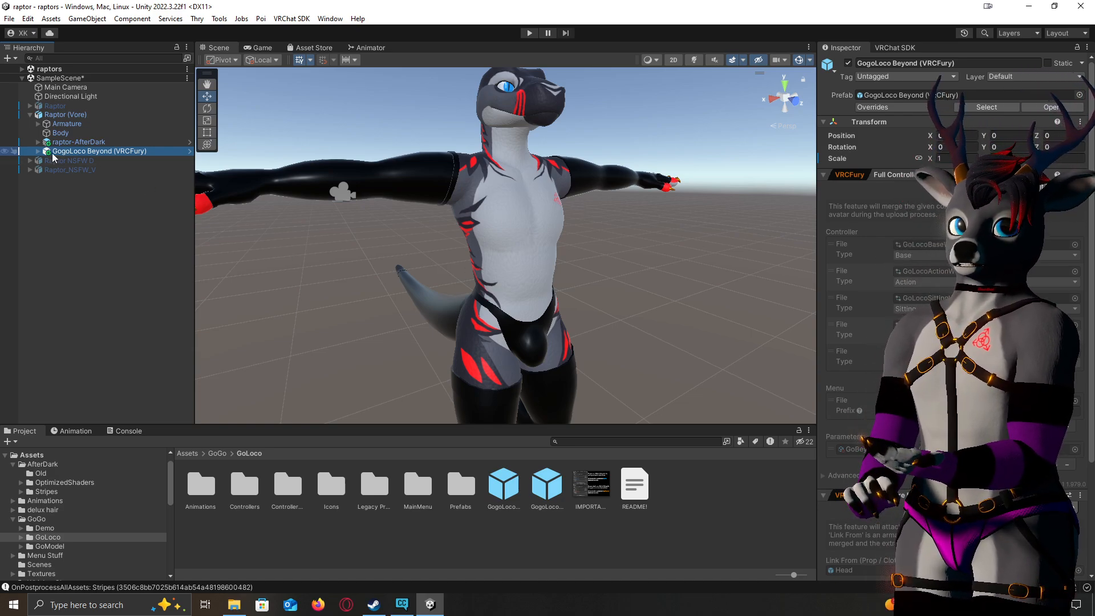
Disable the ArmWarm, LegWarm, TailWarm and Thong objects inside raptor-AfterDark
click(39, 143)
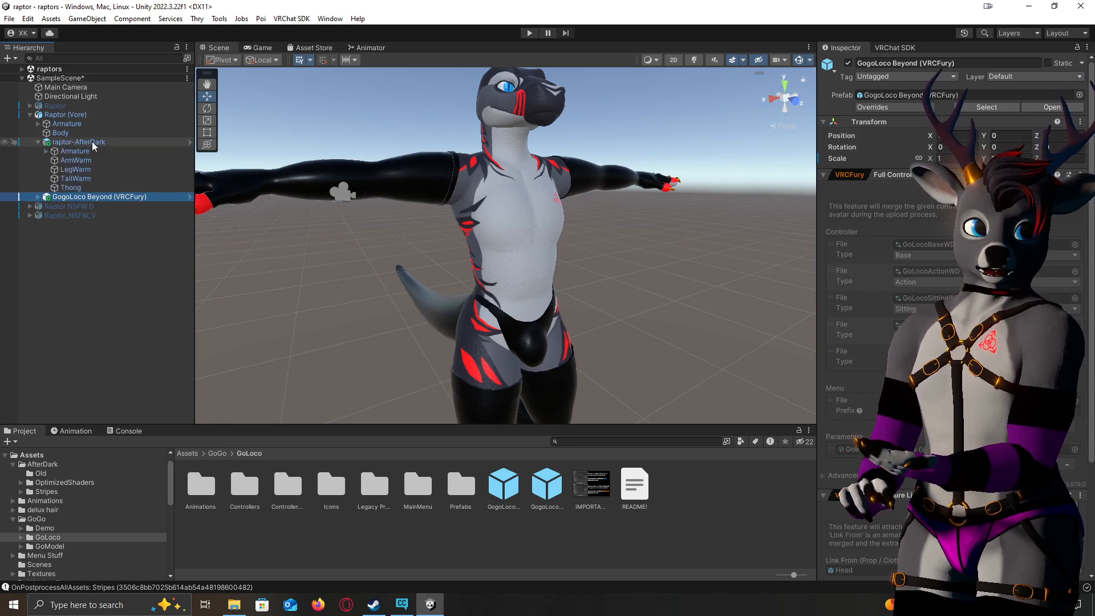
click(80, 160)
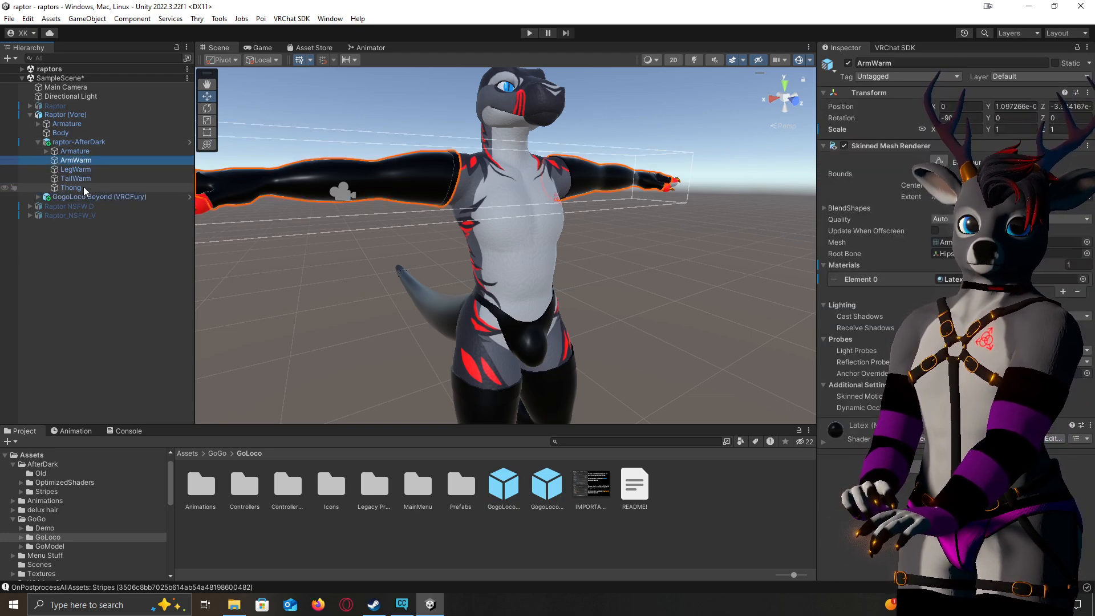
shift+click(86, 188)
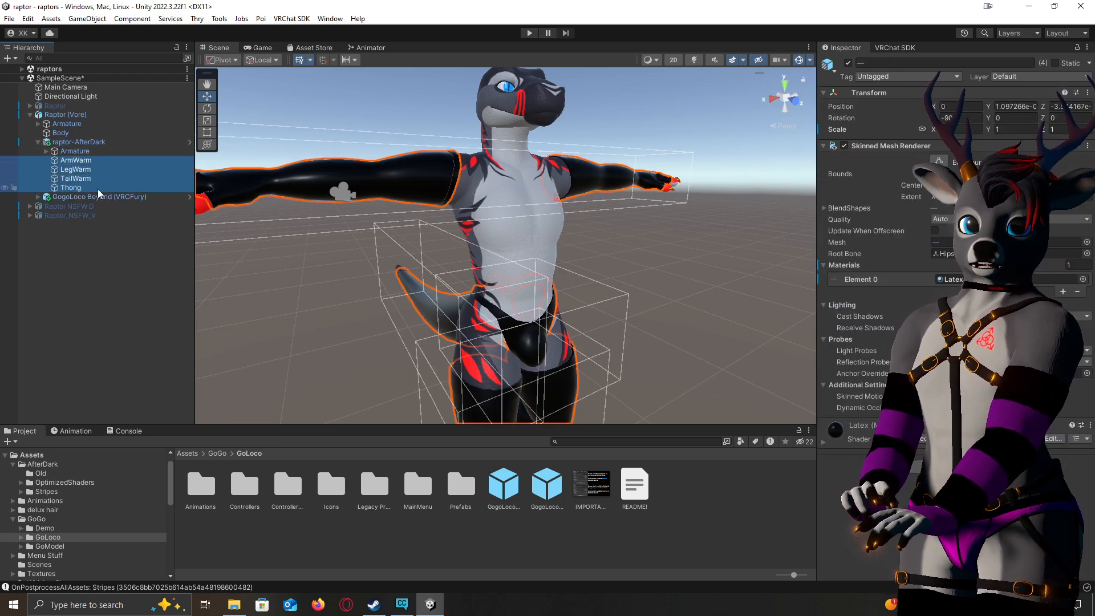
click(848, 63)
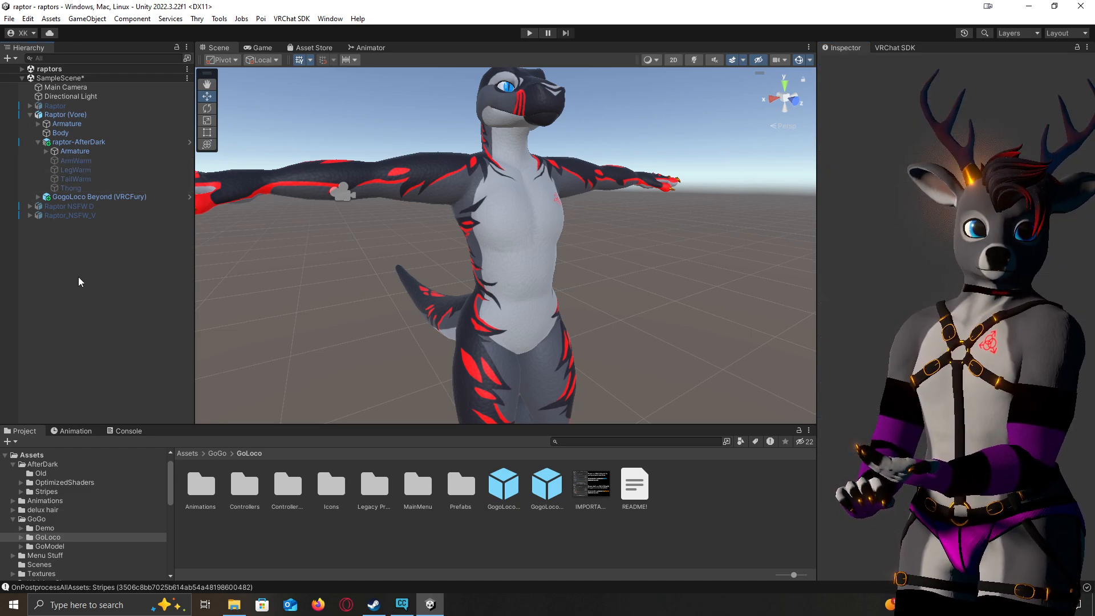
Expand the raptors scene and select its GestureManager object
click(82, 114)
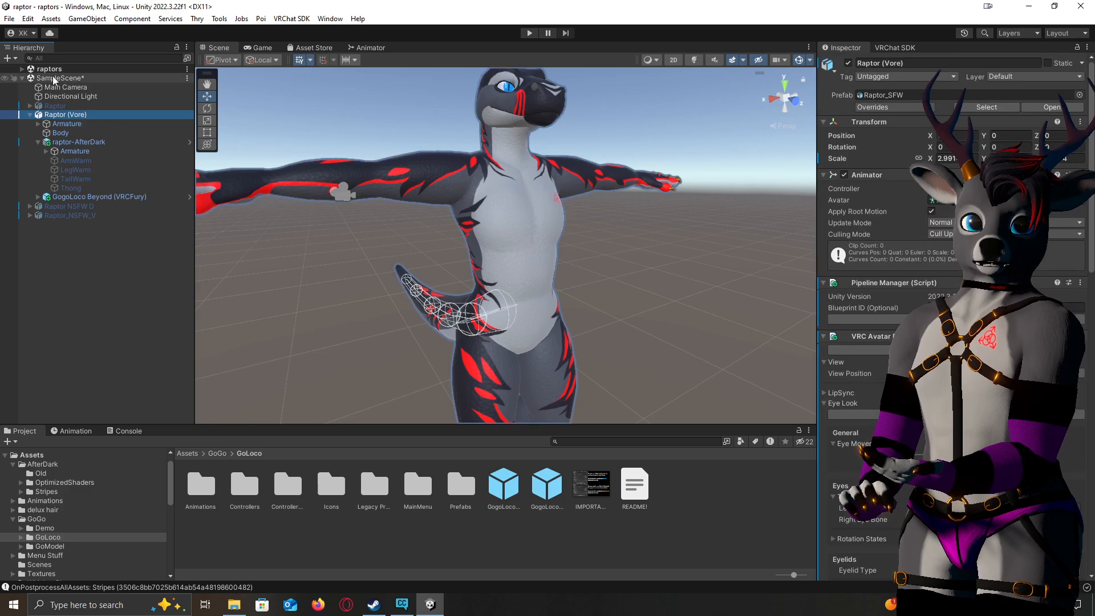
click(23, 69)
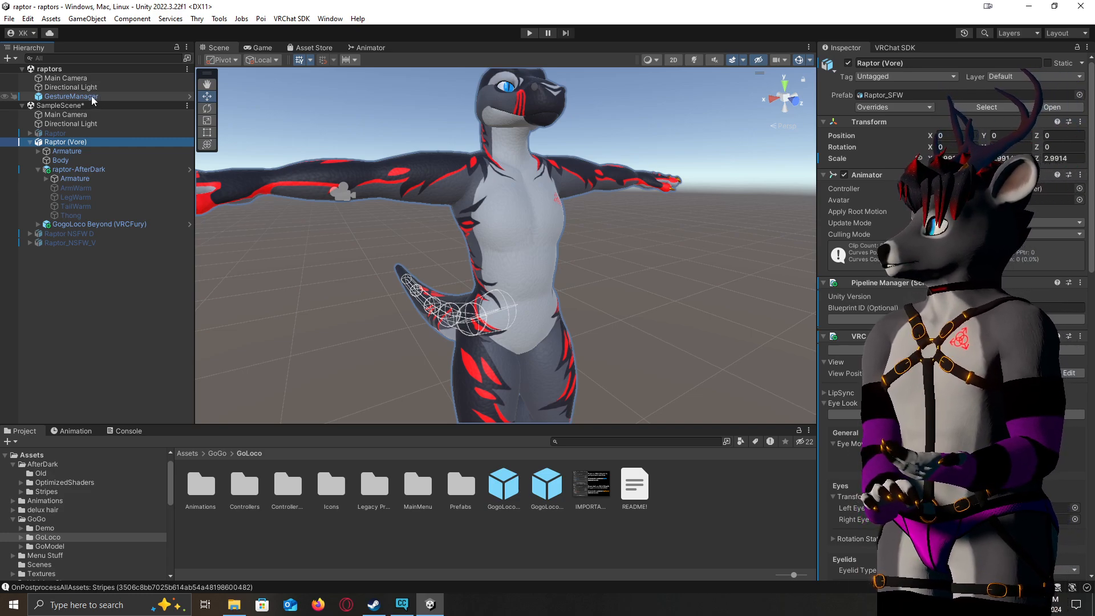
click(218, 19)
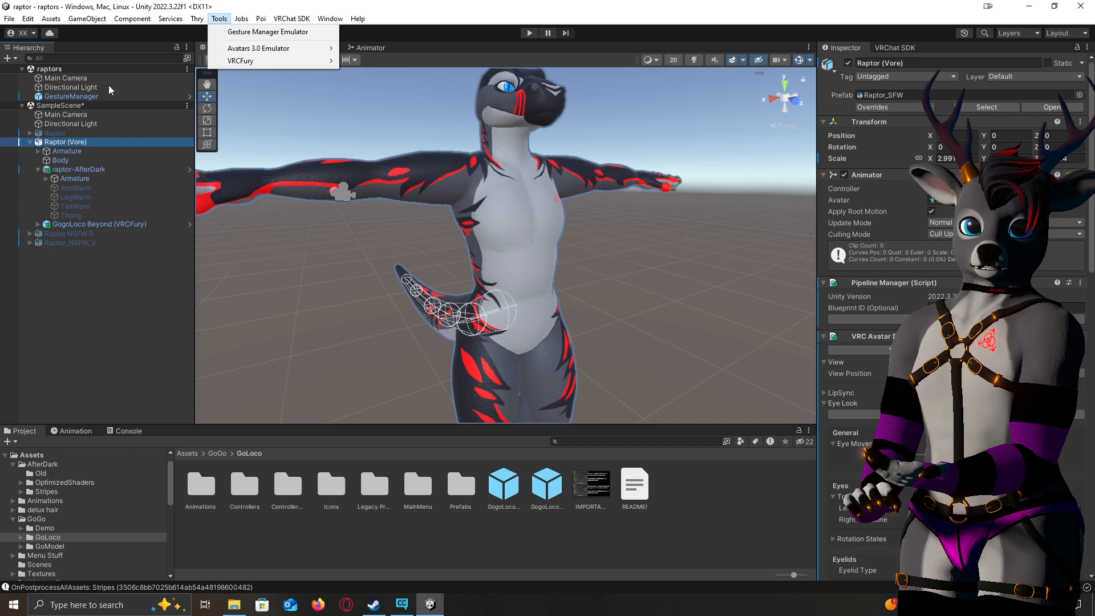
click(87, 96)
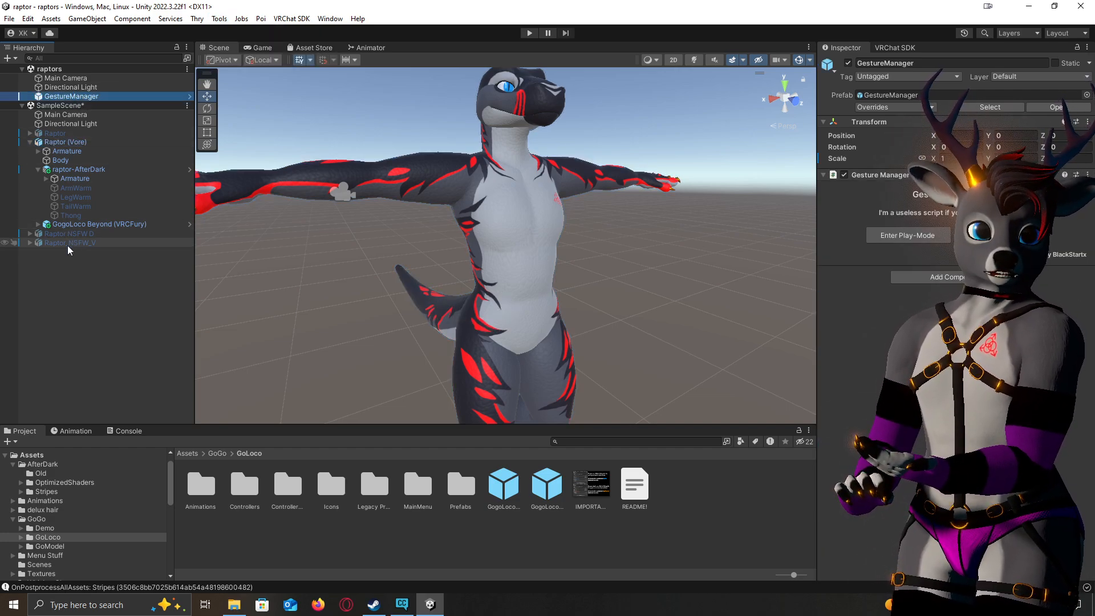
Enter play mode from Gesture Manager, shrink the Unity window and open the avatar's Expressions radial menu
click(877, 241)
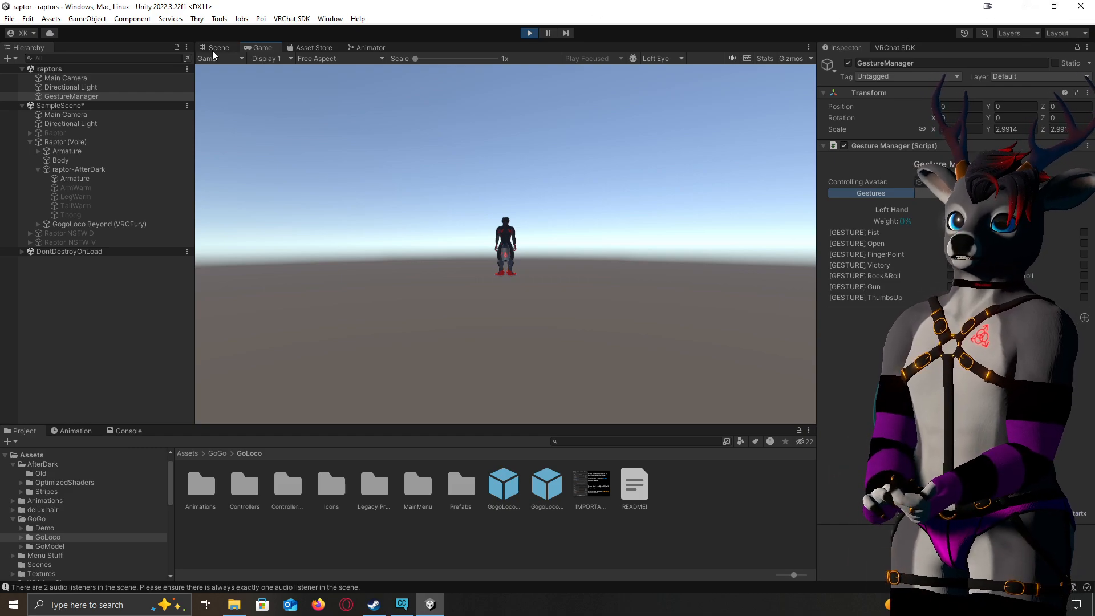
click(1053, 6)
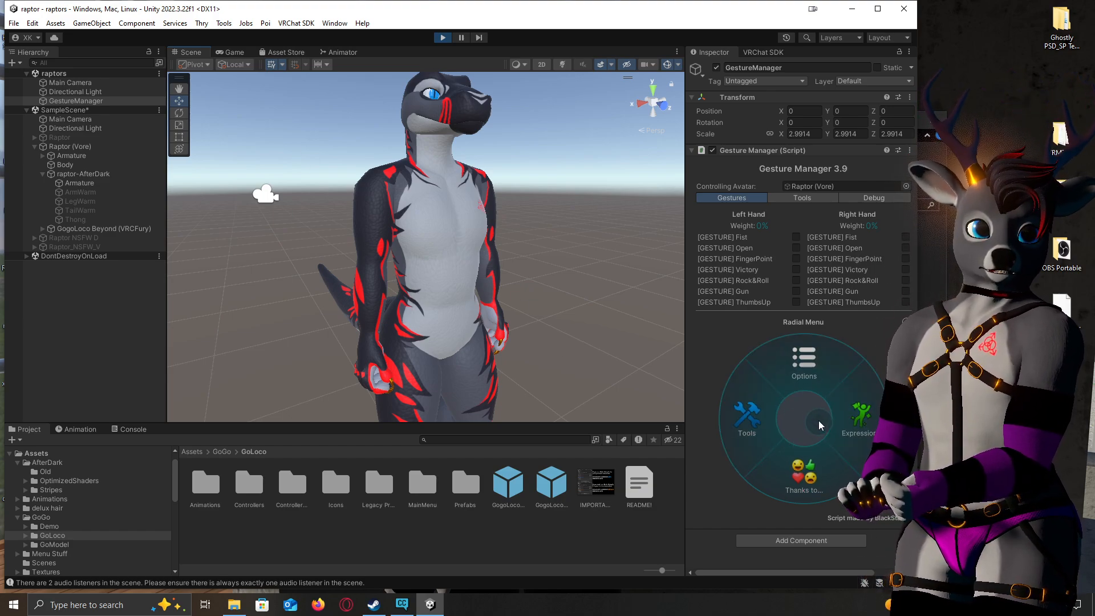
click(852, 421)
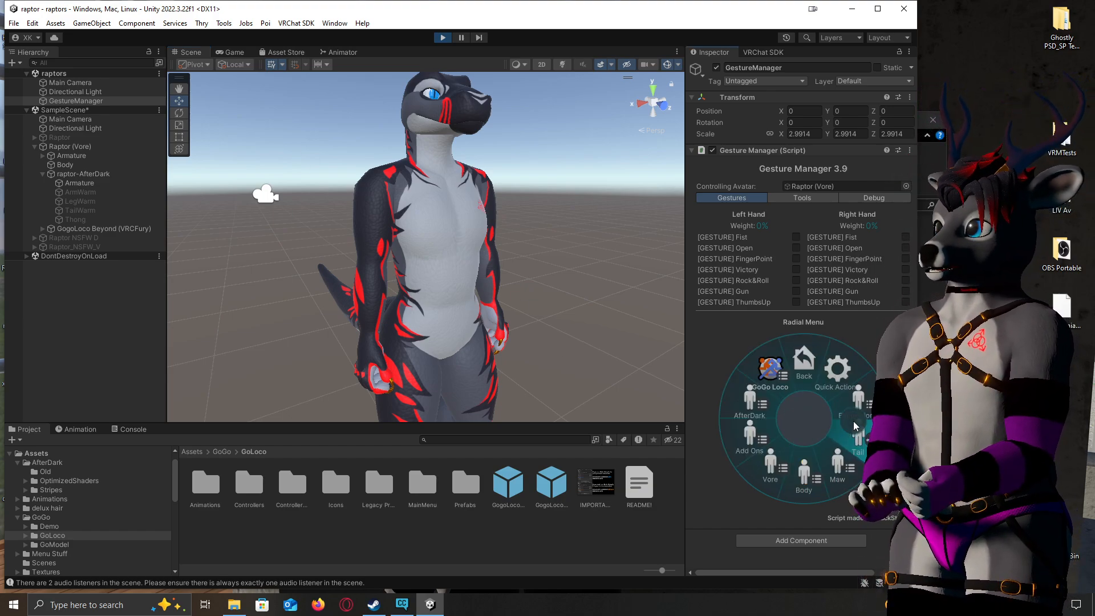
Test the AfterDark outfit toggles by turning on ArmWarm, LegWarm, TailWarm and Thong
click(749, 408)
click(872, 397)
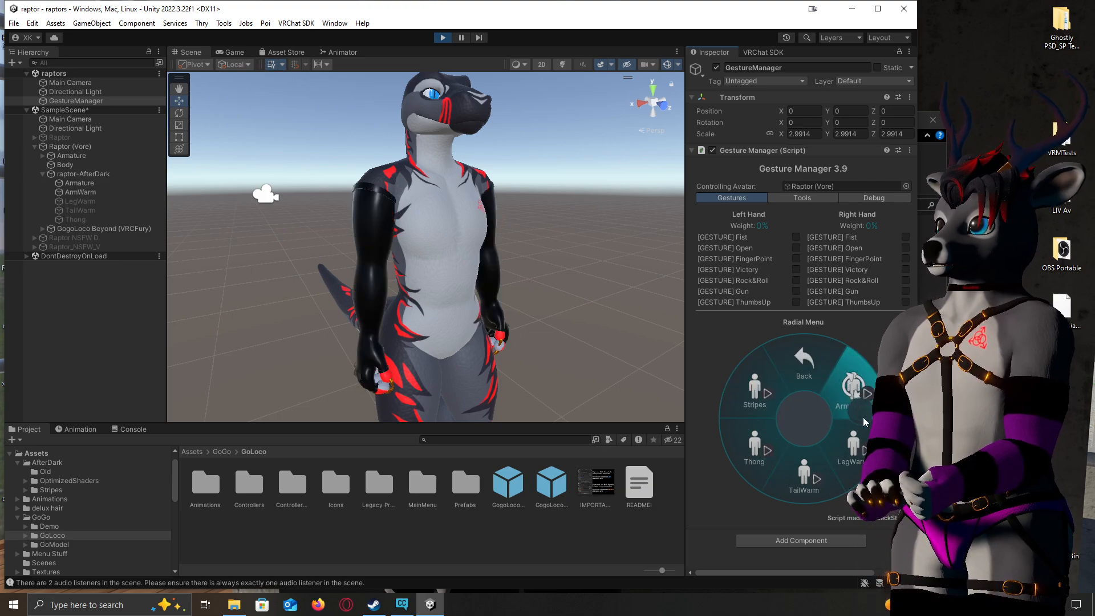
click(853, 445)
click(800, 484)
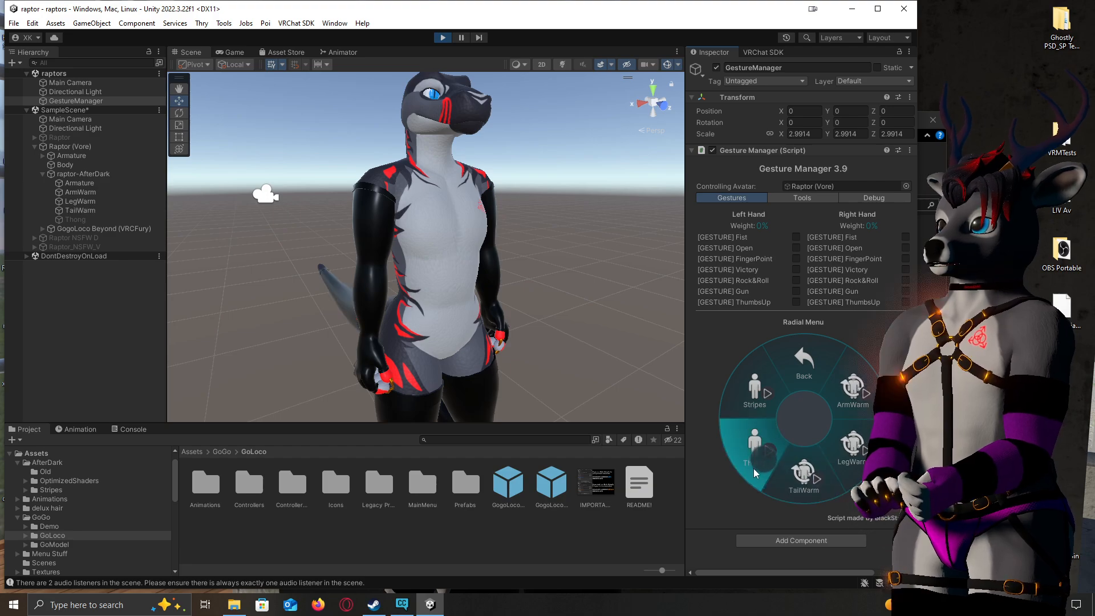
click(752, 454)
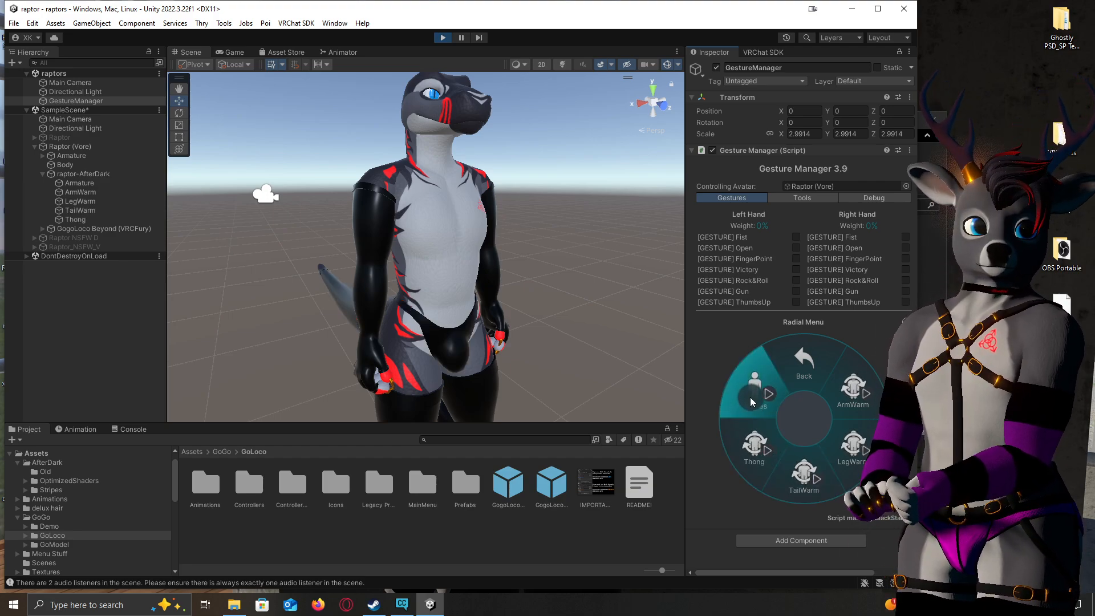
Preview the GoGo Loco Dance emote at 63%, inspect the outfit from the side and return to the Expressions menu
click(805, 357)
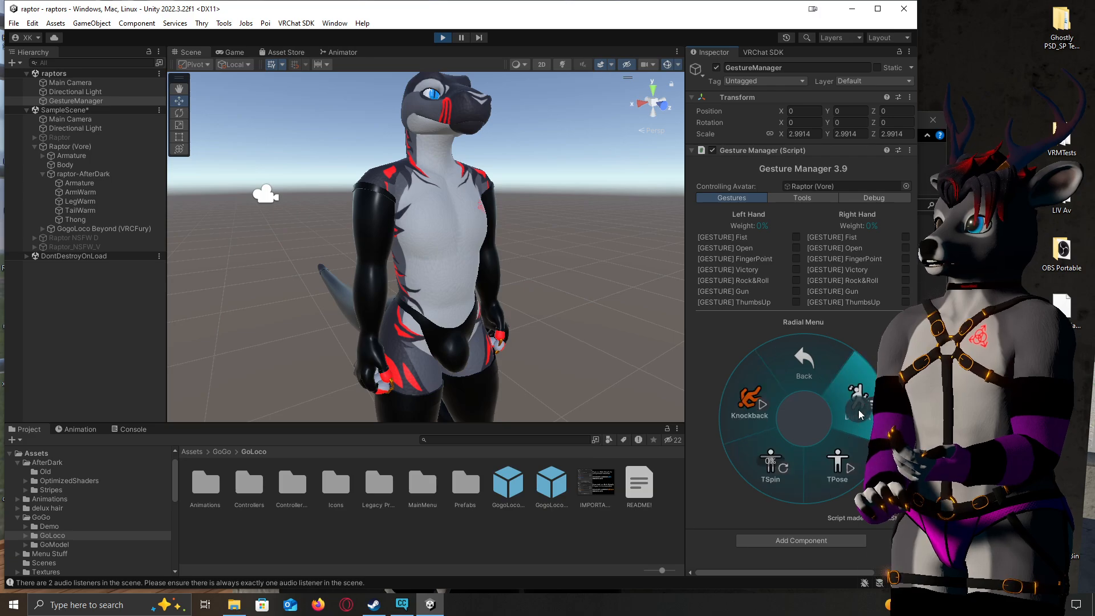
click(858, 407)
click(794, 467)
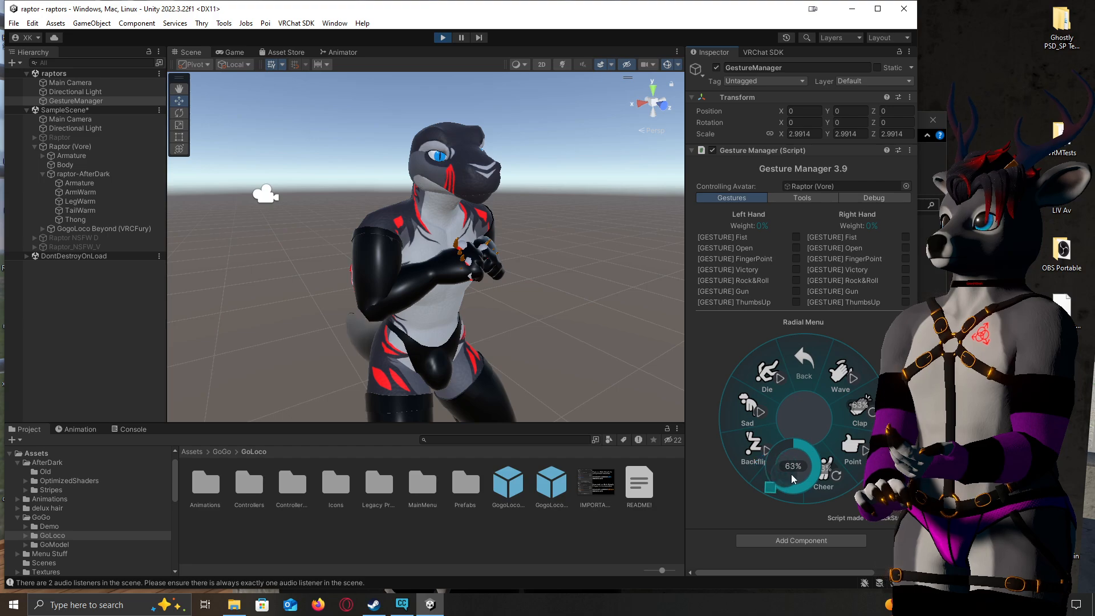
click(795, 450)
middle_drag(562, 368, 559, 294)
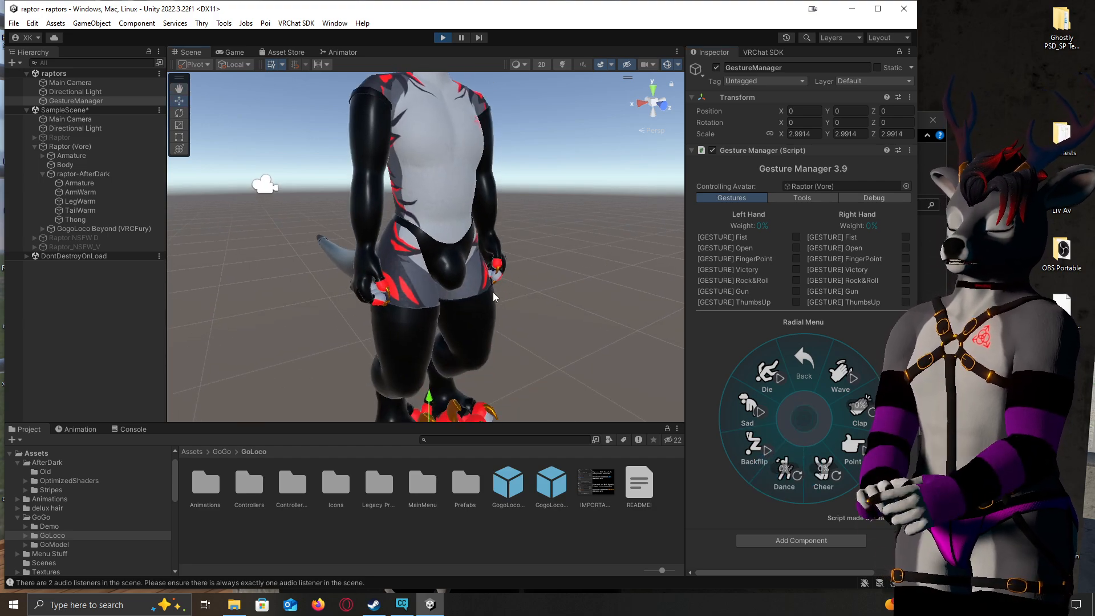
alt+drag(441, 264, 520, 270)
click(805, 365)
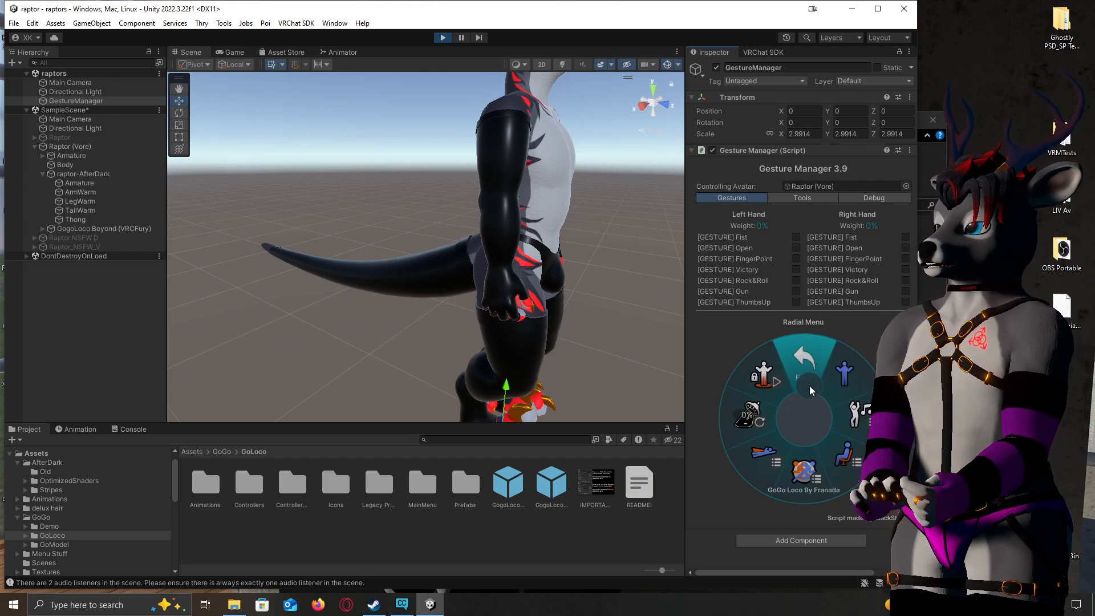
click(812, 369)
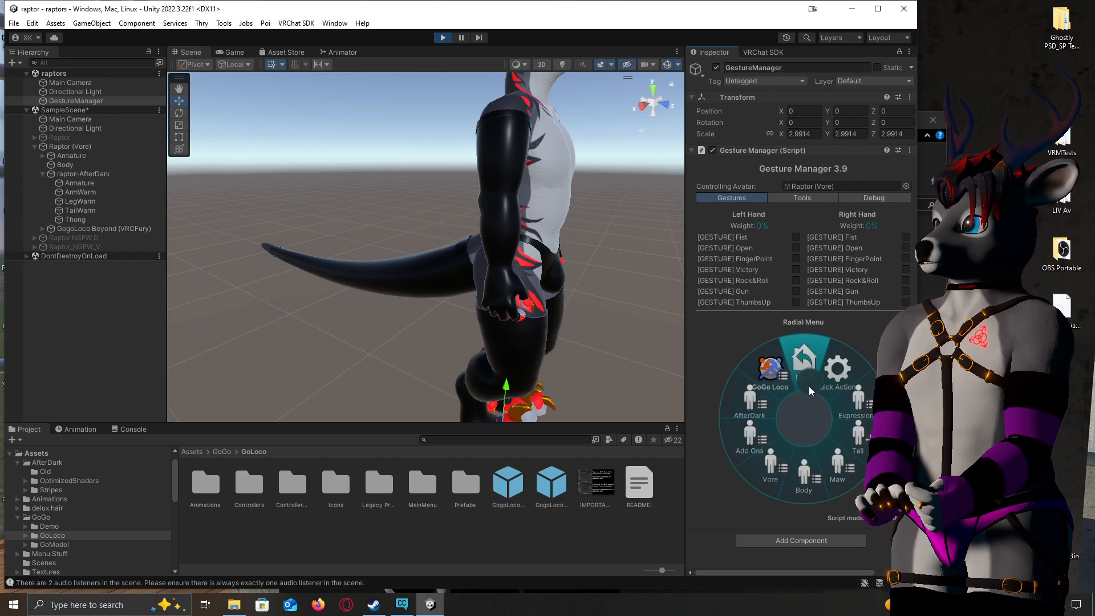
Test the avatar's Body sliders by setting Upper Body and Tail Size to 100%
click(803, 461)
click(851, 381)
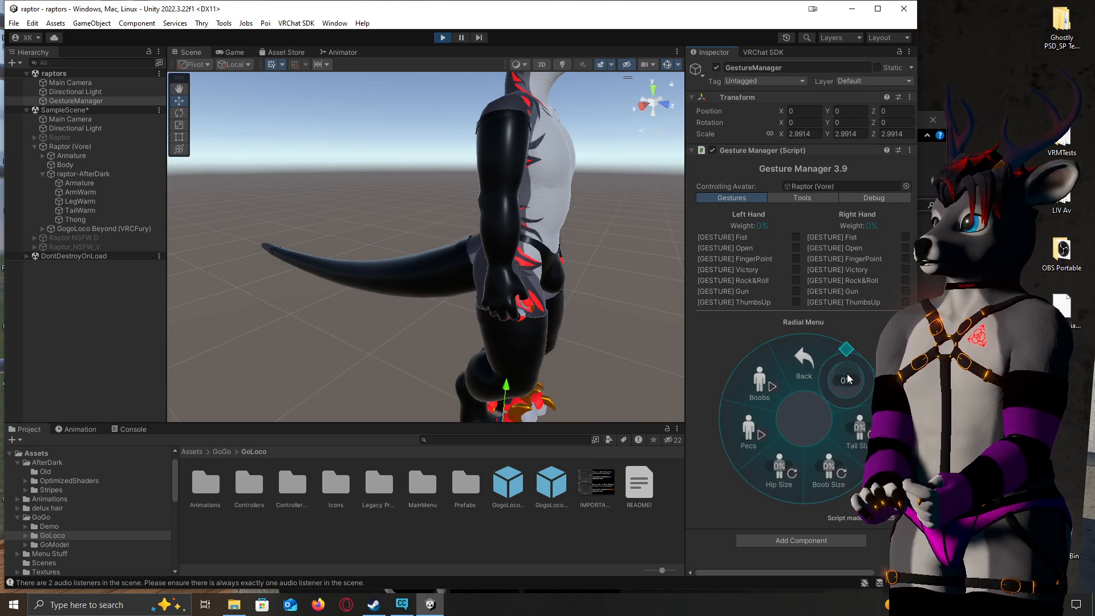
click(855, 368)
click(849, 381)
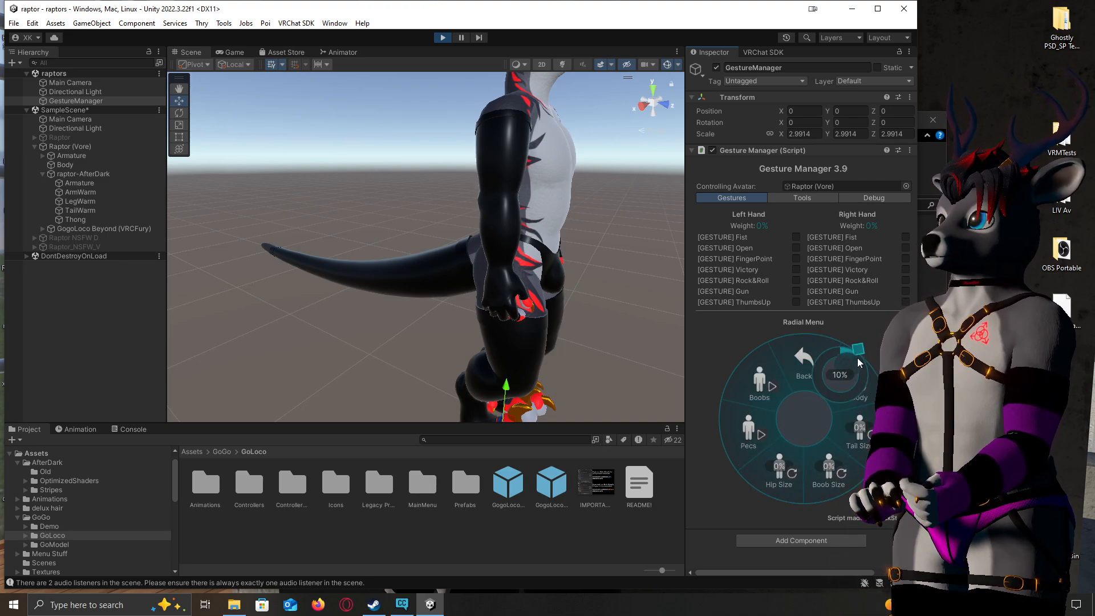
click(854, 331)
click(871, 424)
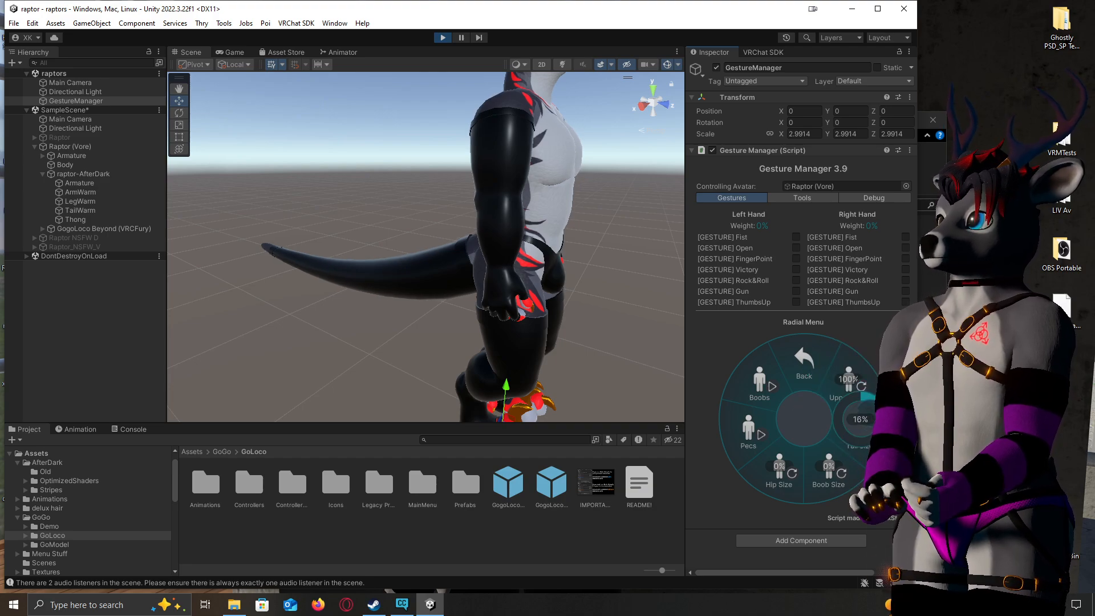
click(859, 379)
Set Hip Size to 100%, turn on Pecs and return to the Expressions menu
click(839, 470)
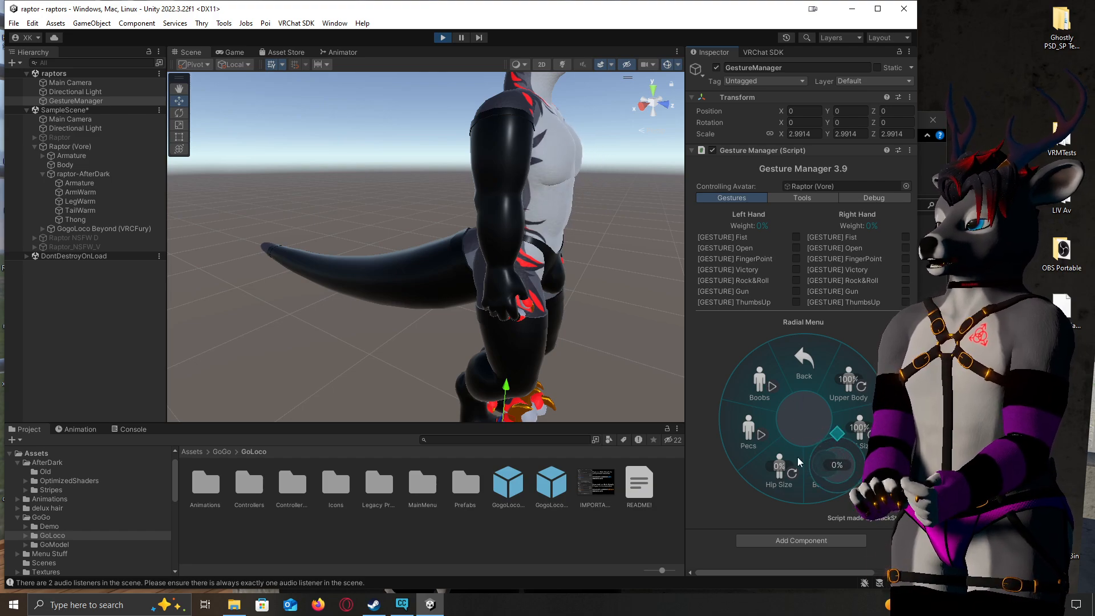
click(786, 470)
click(781, 471)
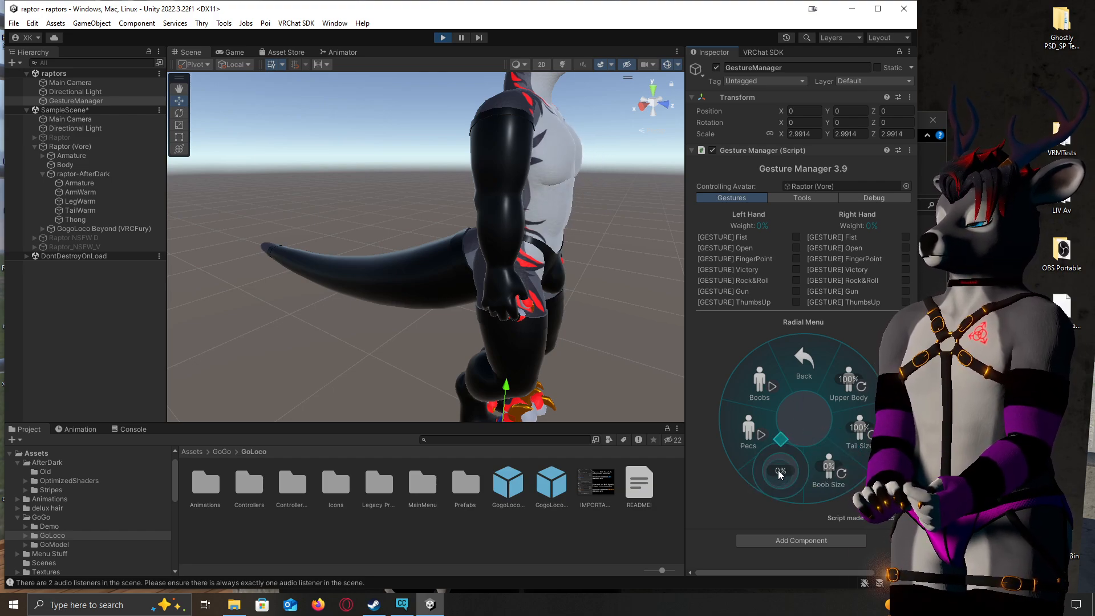
click(806, 417)
click(765, 428)
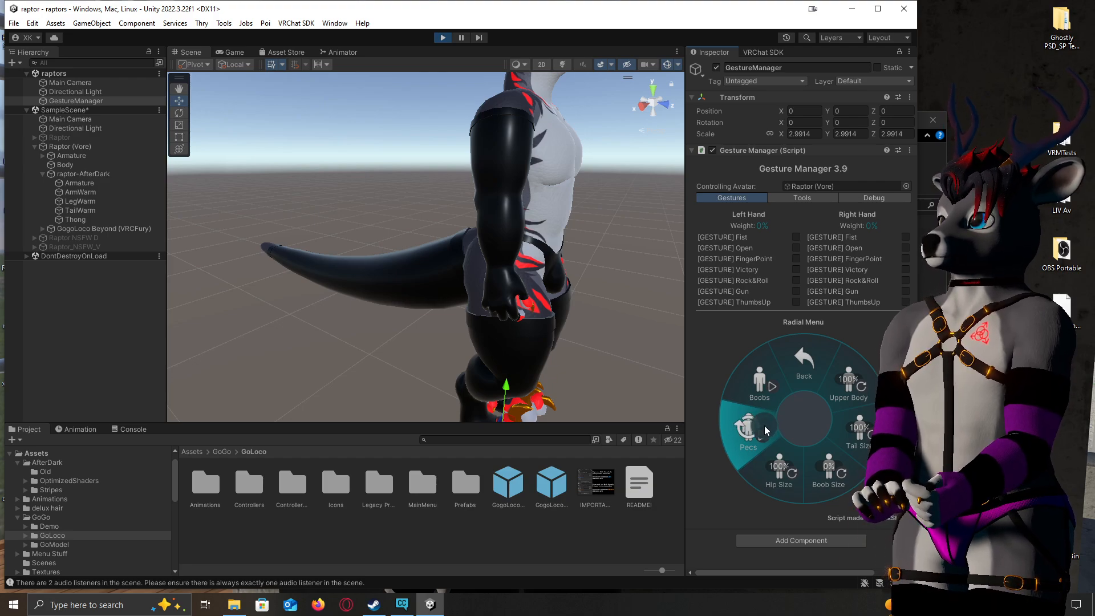
click(809, 359)
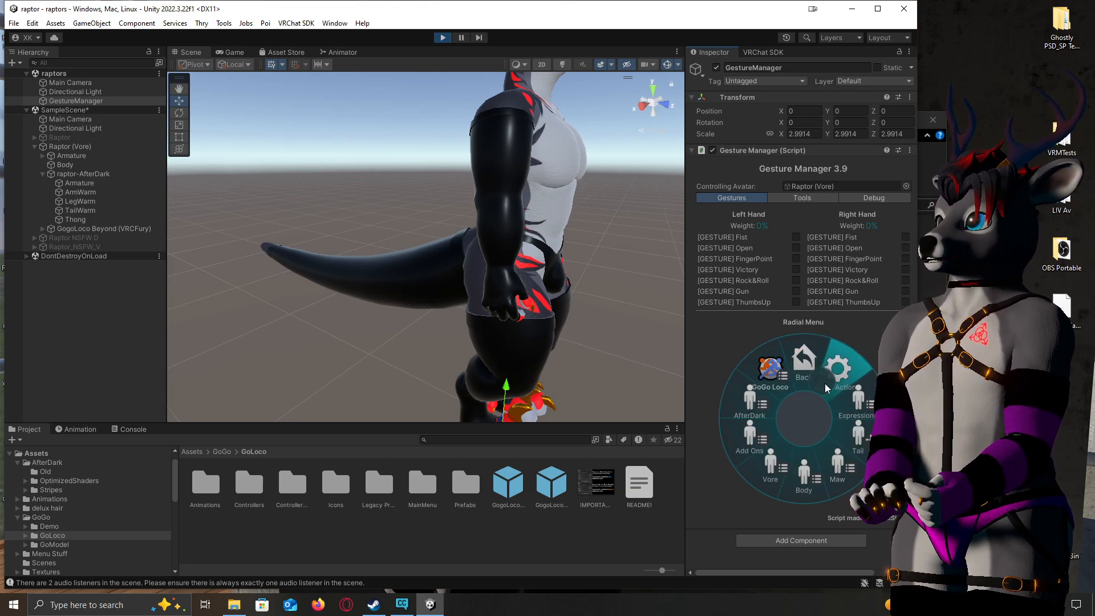
Preview the GoGo Loco Dance emote at 25% with the enlarged body, stop it and return to the Expressions menu
click(762, 380)
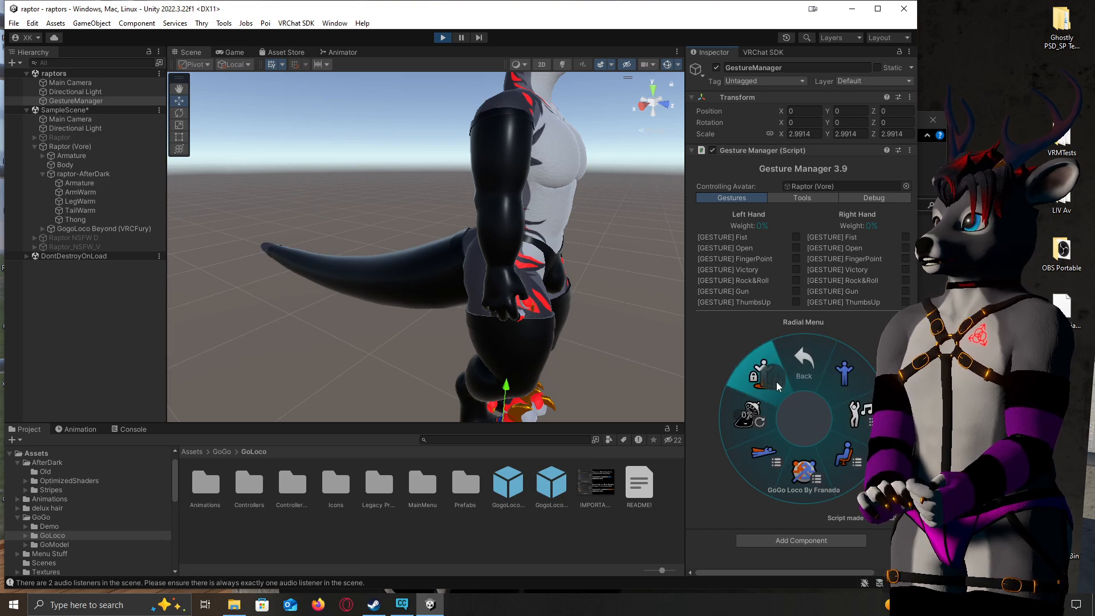
click(857, 423)
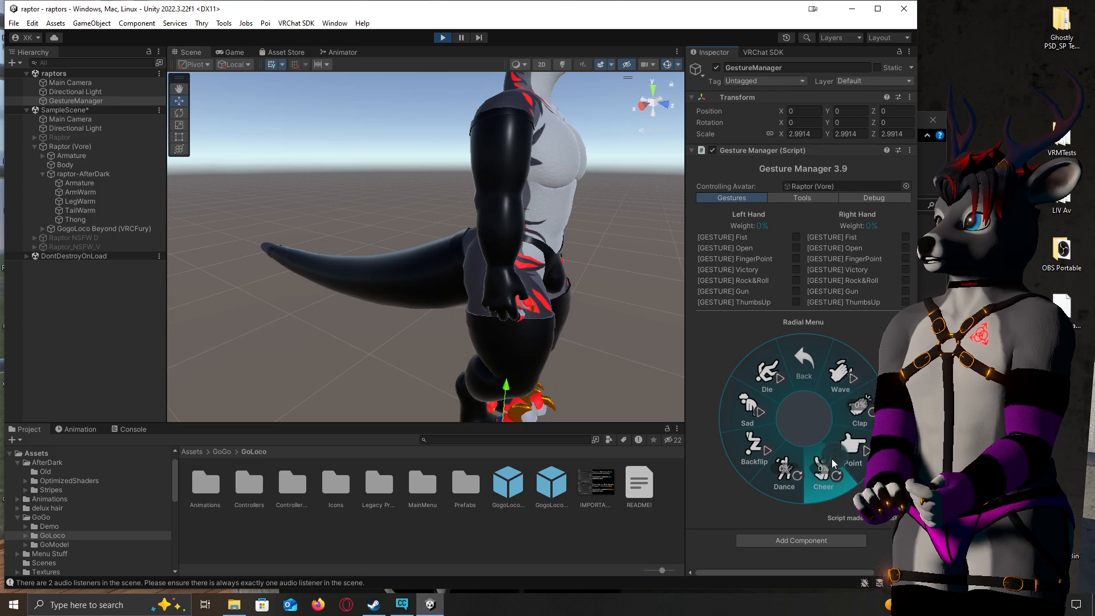
click(789, 470)
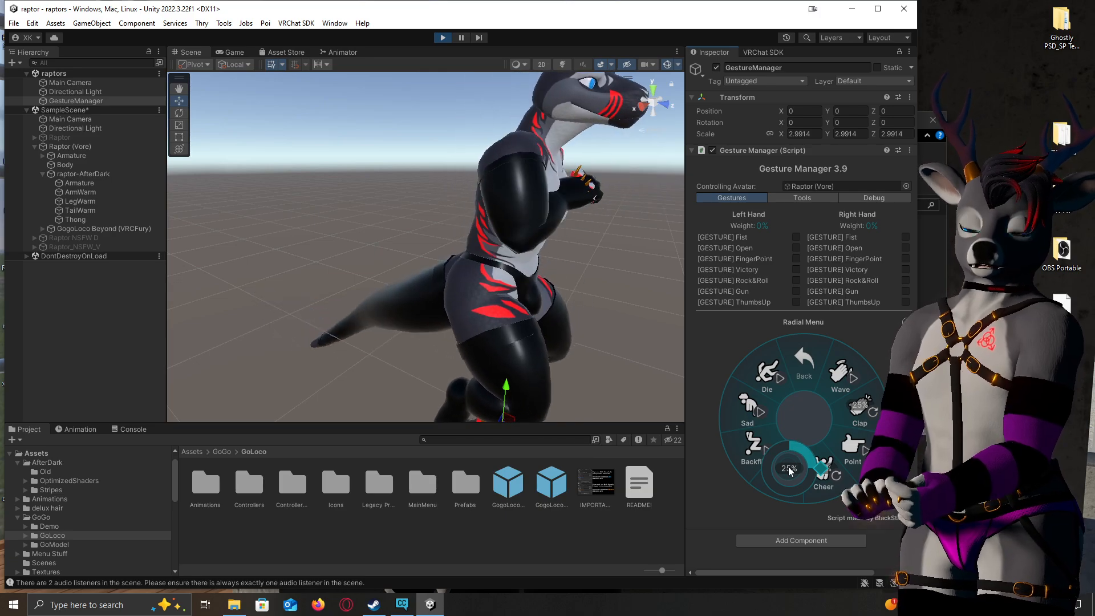
click(789, 471)
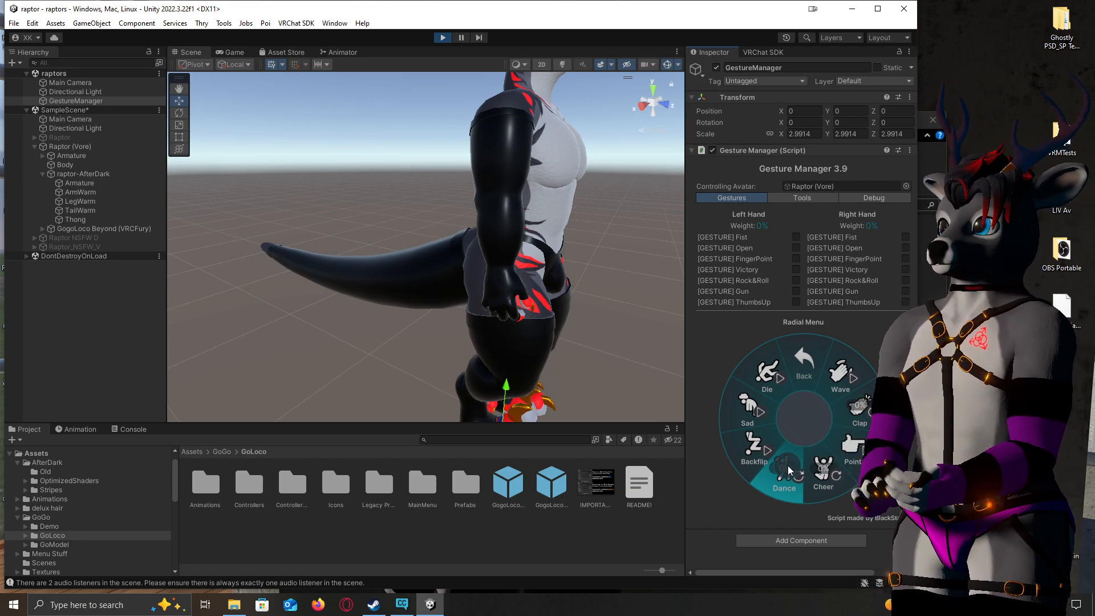
click(795, 371)
click(805, 369)
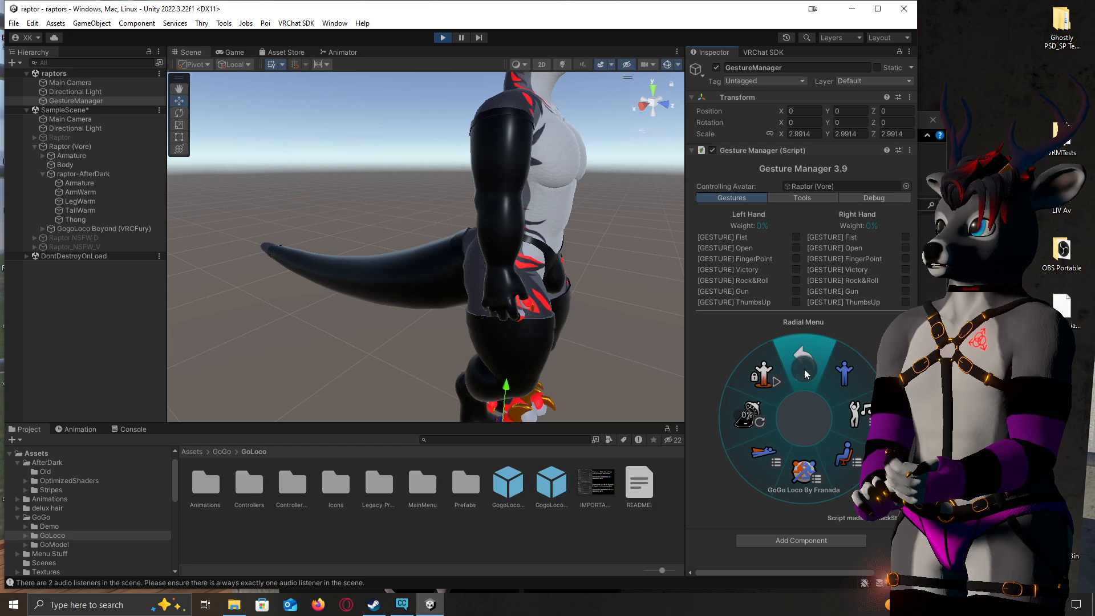
click(805, 369)
Turn on the AfterDark Stripes toggle, inspect the striped outfit from the side and front, and exit play mode
click(760, 403)
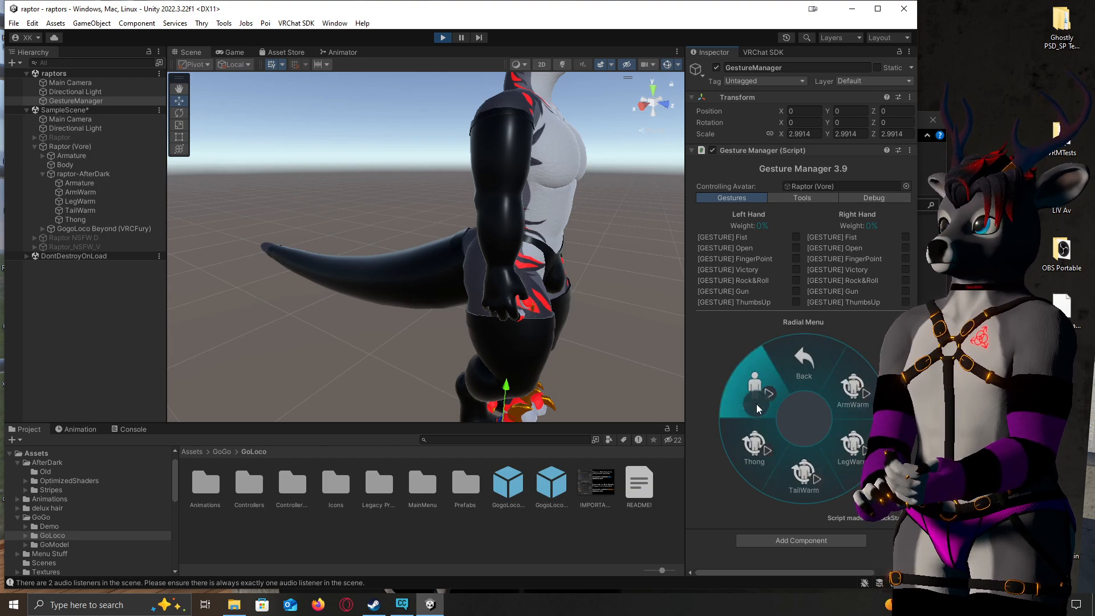
click(762, 382)
alt+drag(597, 251, 500, 259)
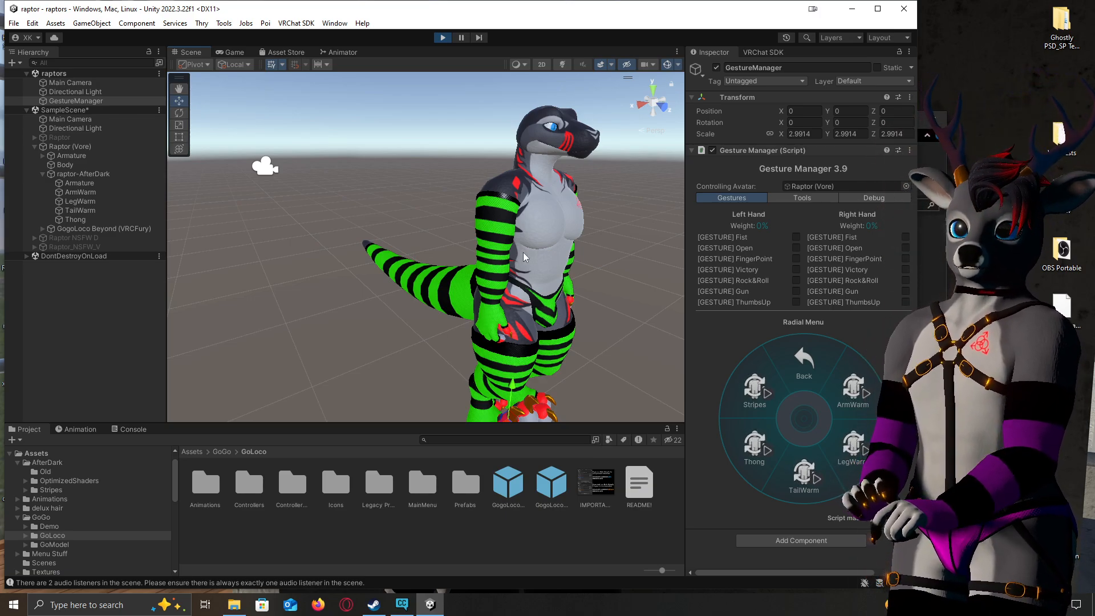
alt+drag(520, 251, 446, 231)
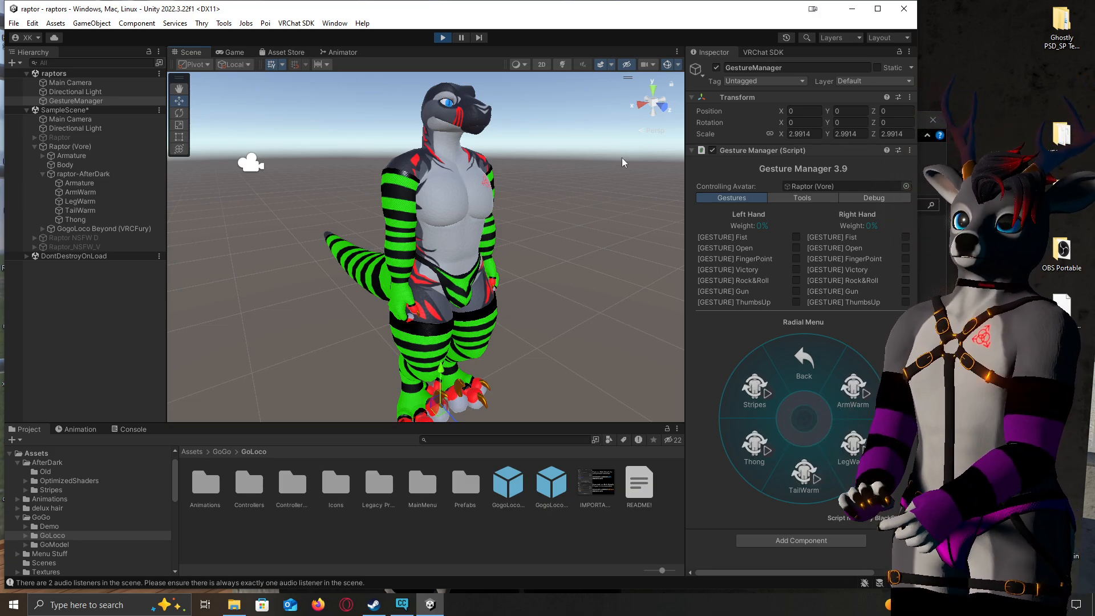
click(447, 39)
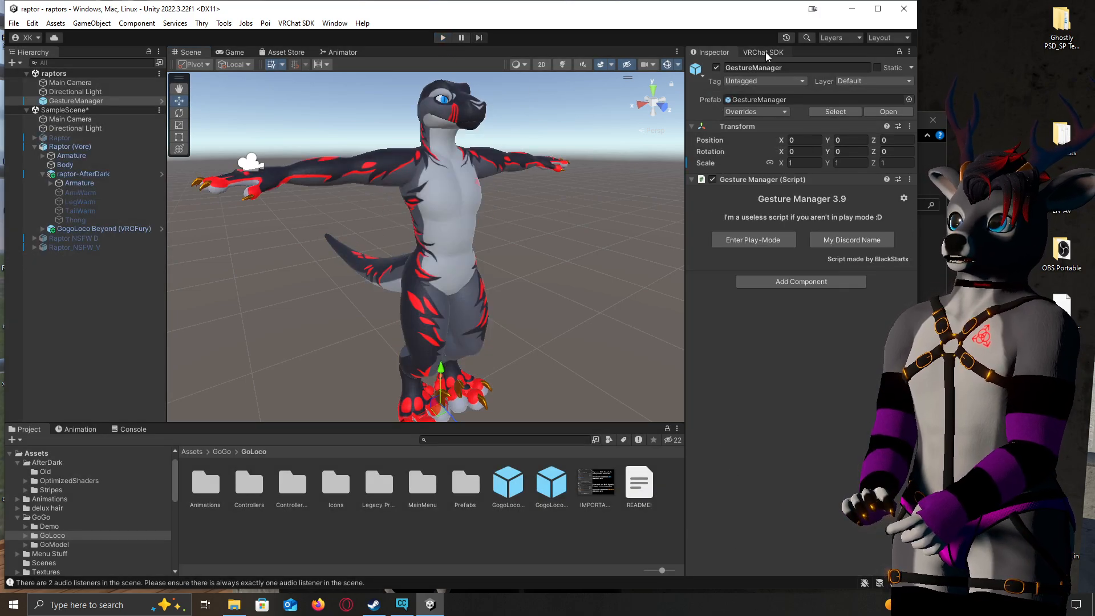